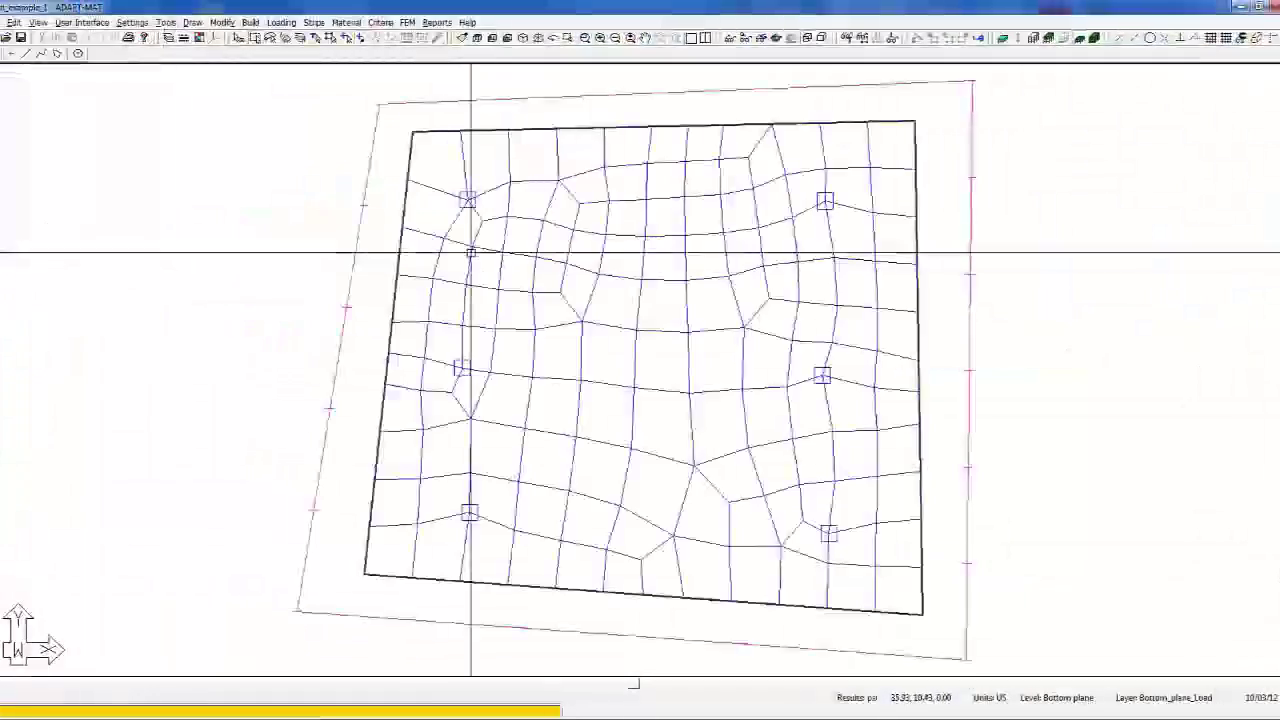
Step: Set Bottom_plane_Cell as the current layer of the meshed mat plan
{"action": "left_click", "coordinate": [1088, 38]}
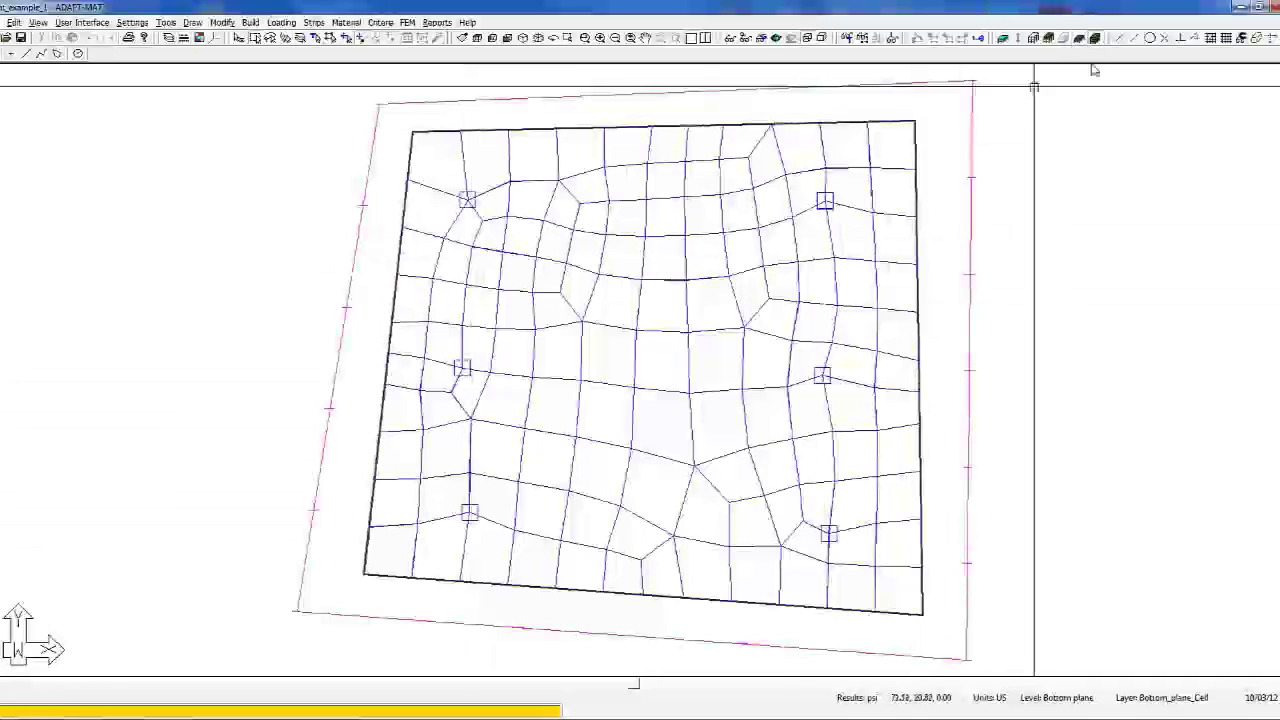
Step: In isometric view, analyze the structure with compression springs and save the solution
{"action": "left_click", "coordinate": [538, 38]}
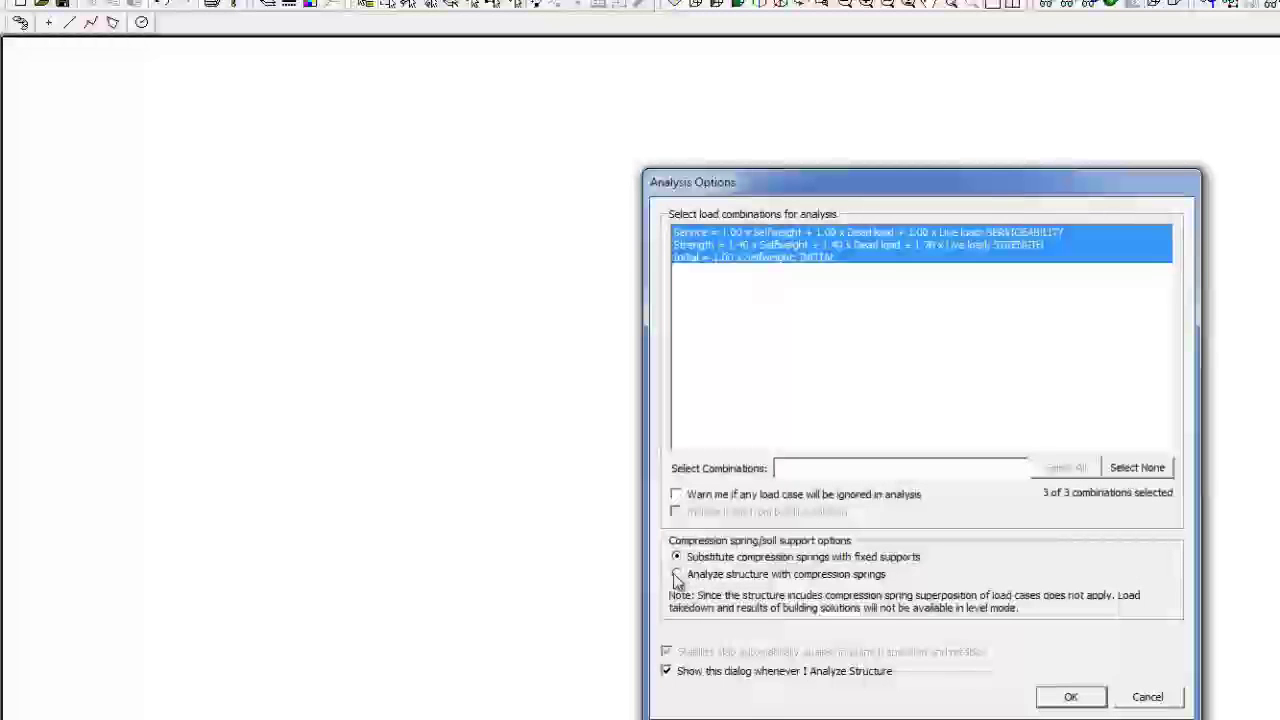
{"action": "left_click", "coordinate": [676, 575]}
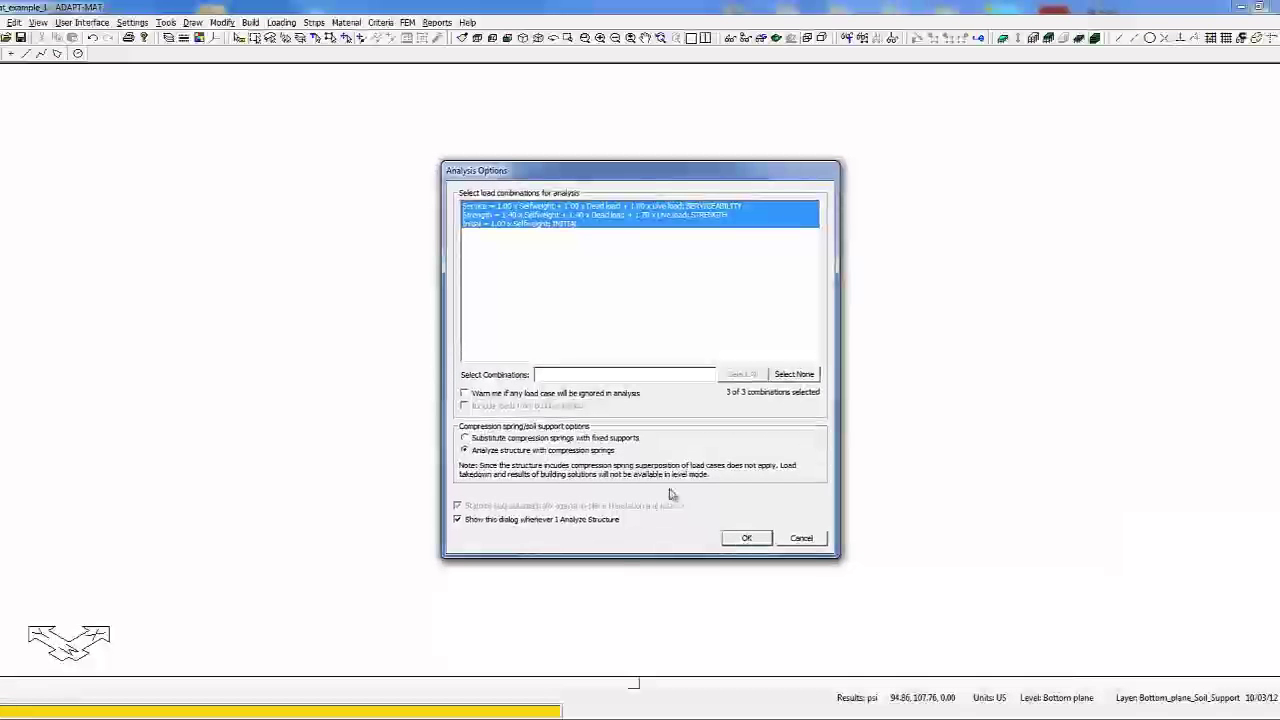
{"action": "key", "text": "Return"}
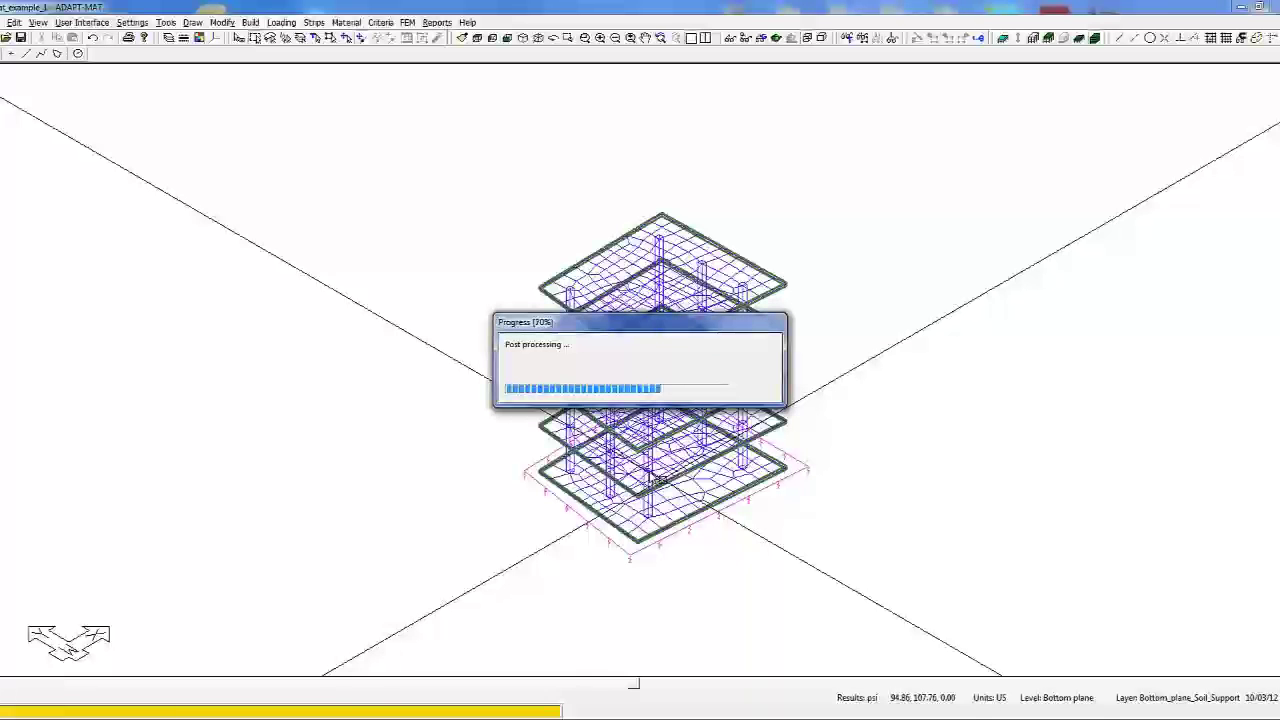
{"action": "left_click", "coordinate": [618, 396]}
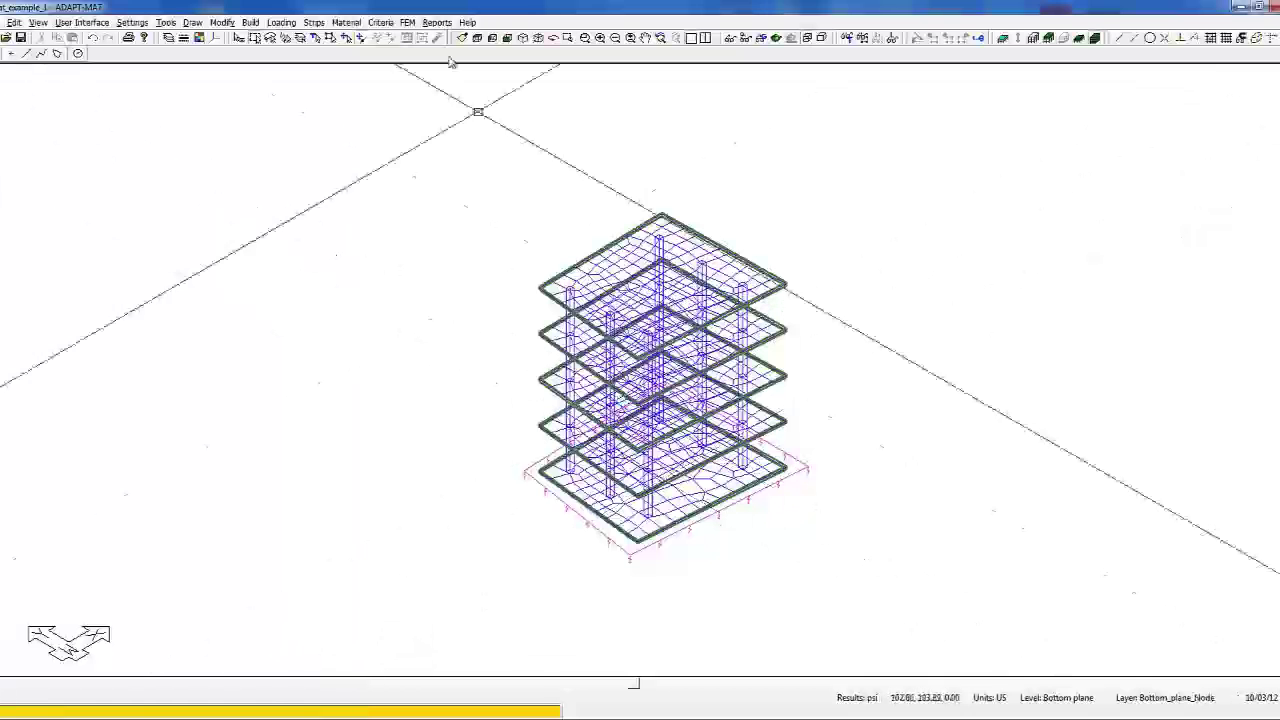
Step: Load the analysis results into ADViewer and tilt the building into 3-D
{"action": "left_click", "coordinate": [407, 22]}
{"action": "left_click", "coordinate": [455, 252]}
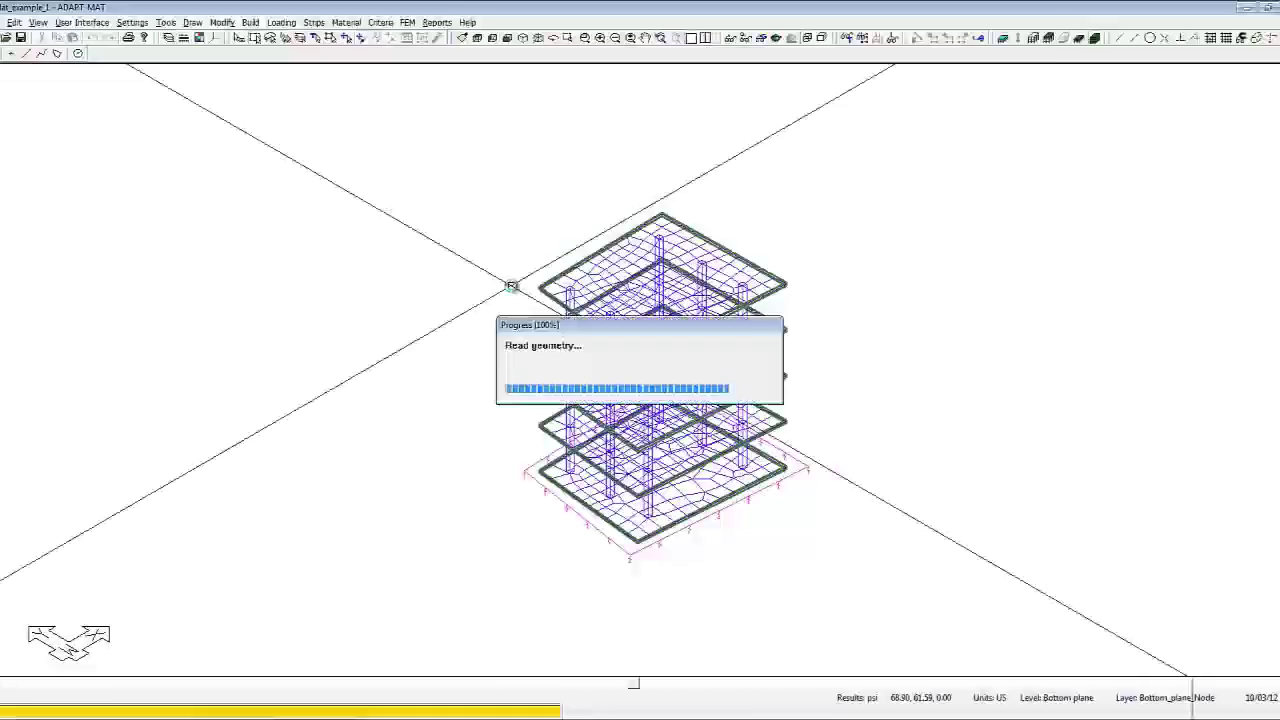
{"action": "left_click_drag", "start_coordinate": [526, 438], "coordinate": [545, 395]}
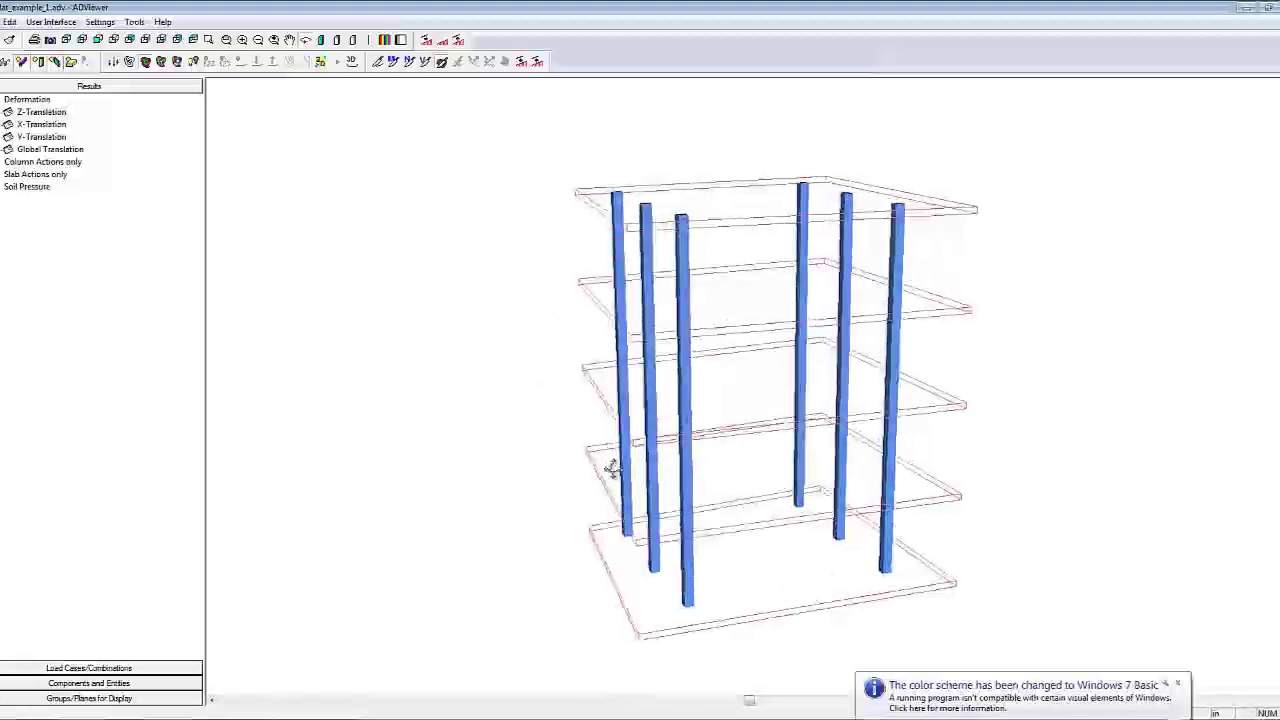
Step: Show Soil Pressure contours for the Bottom plane as a deformed surface, then close ADViewer
{"action": "left_click", "coordinate": [35, 187]}
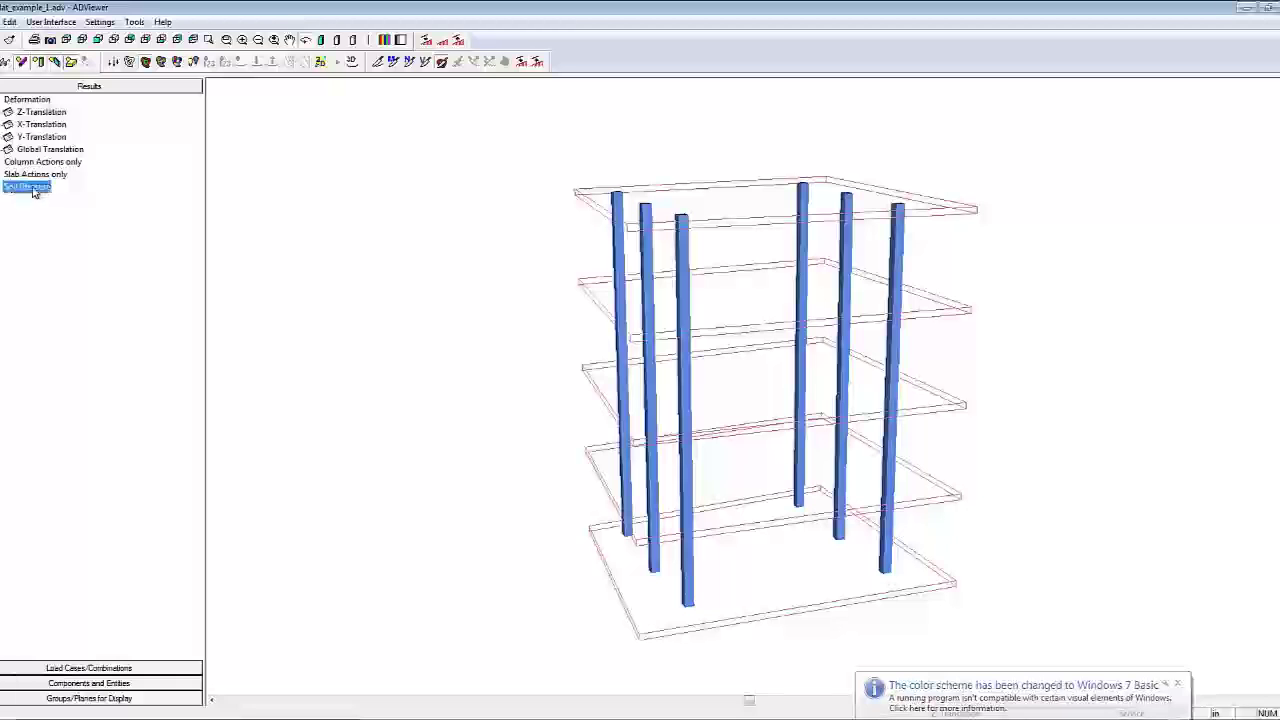
{"action": "left_click", "coordinate": [193, 62]}
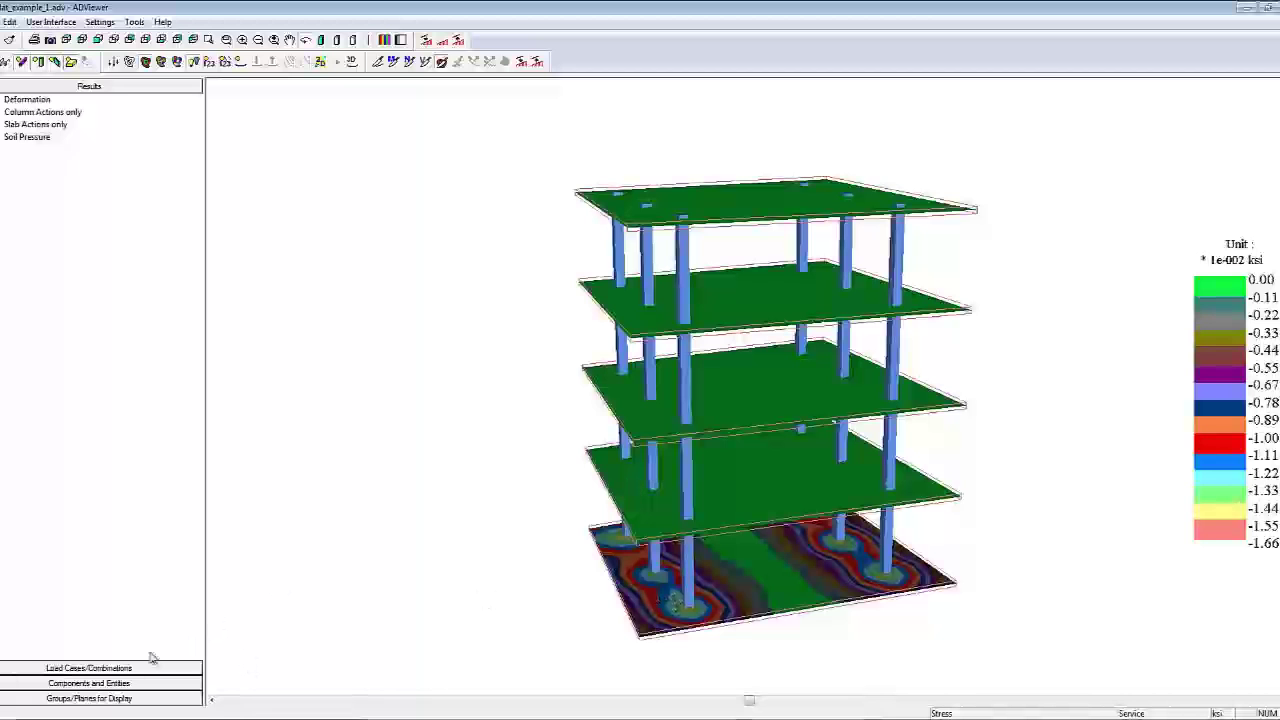
{"action": "left_click", "coordinate": [117, 698]}
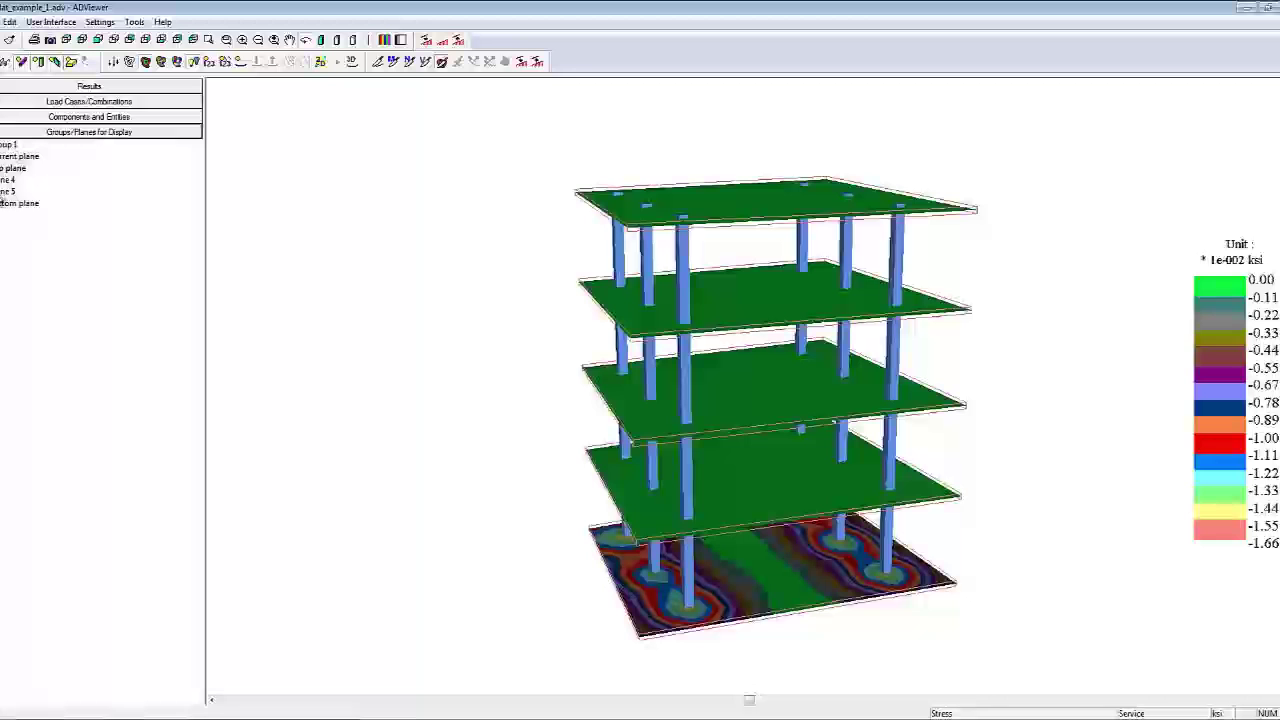
{"action": "left_click", "coordinate": [15, 203]}
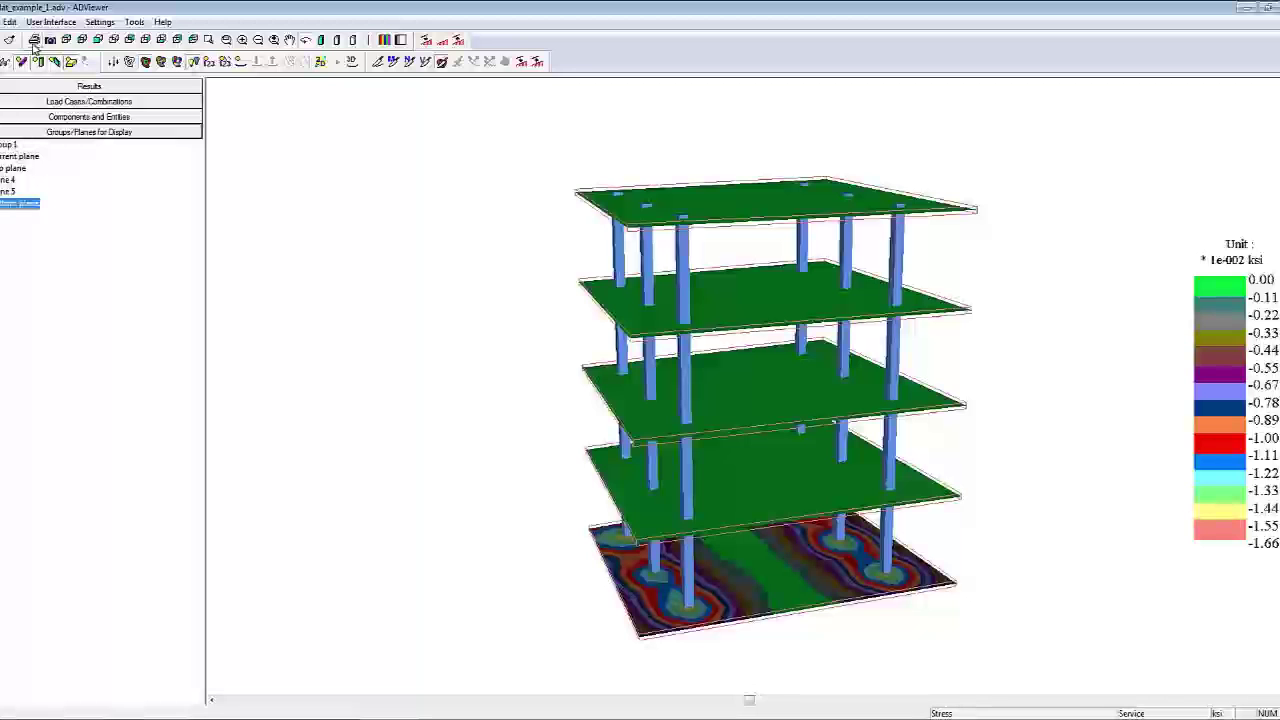
{"action": "left_click", "coordinate": [10, 42]}
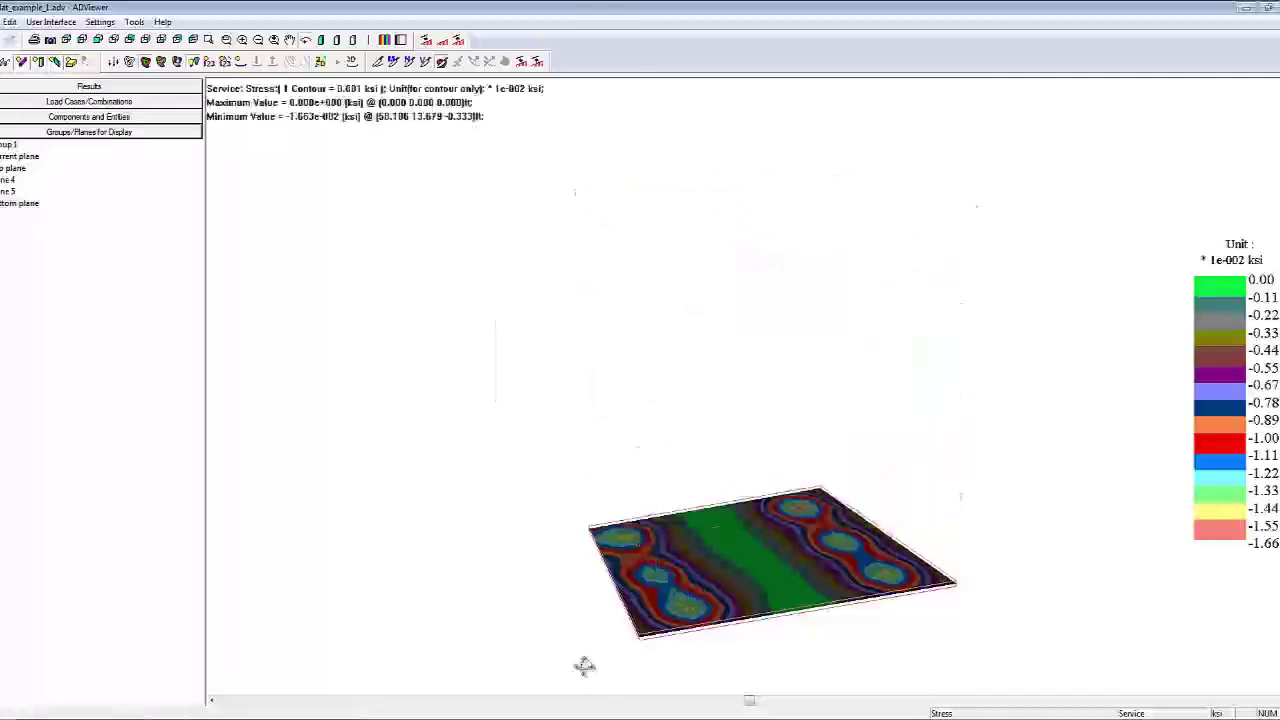
{"action": "left_click", "coordinate": [227, 63]}
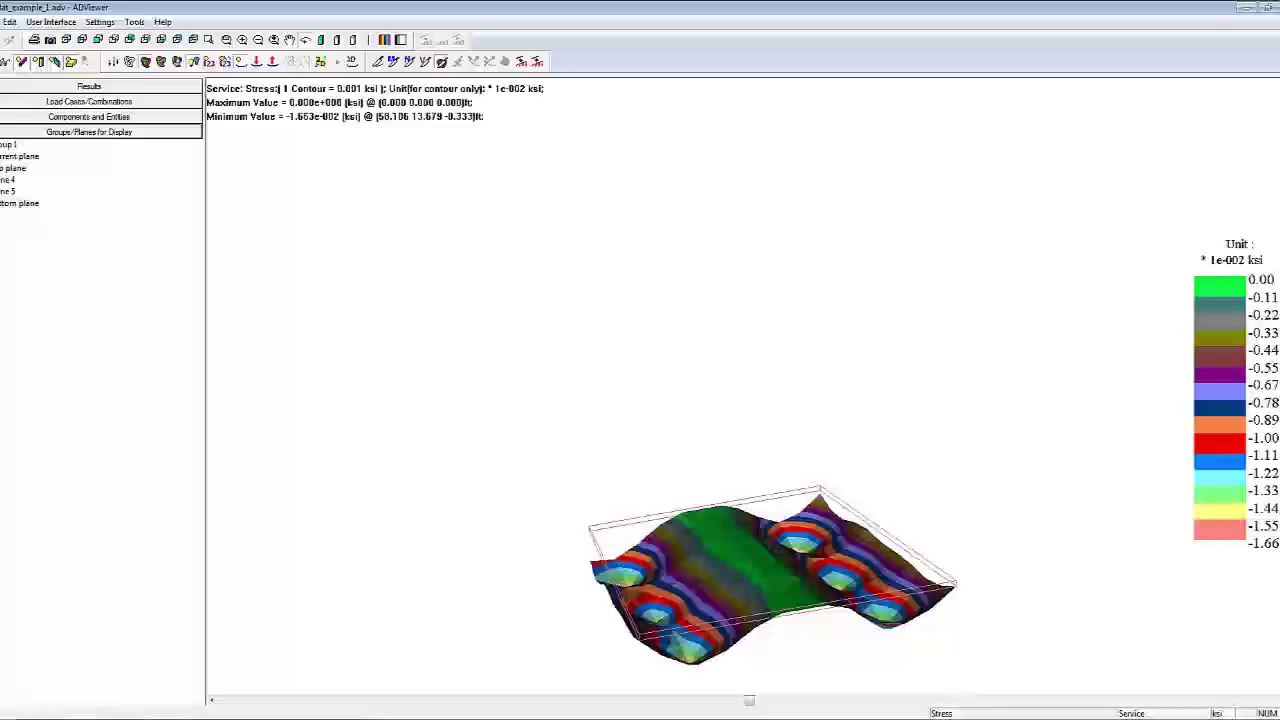
{"action": "key", "text": "alt+F4"}
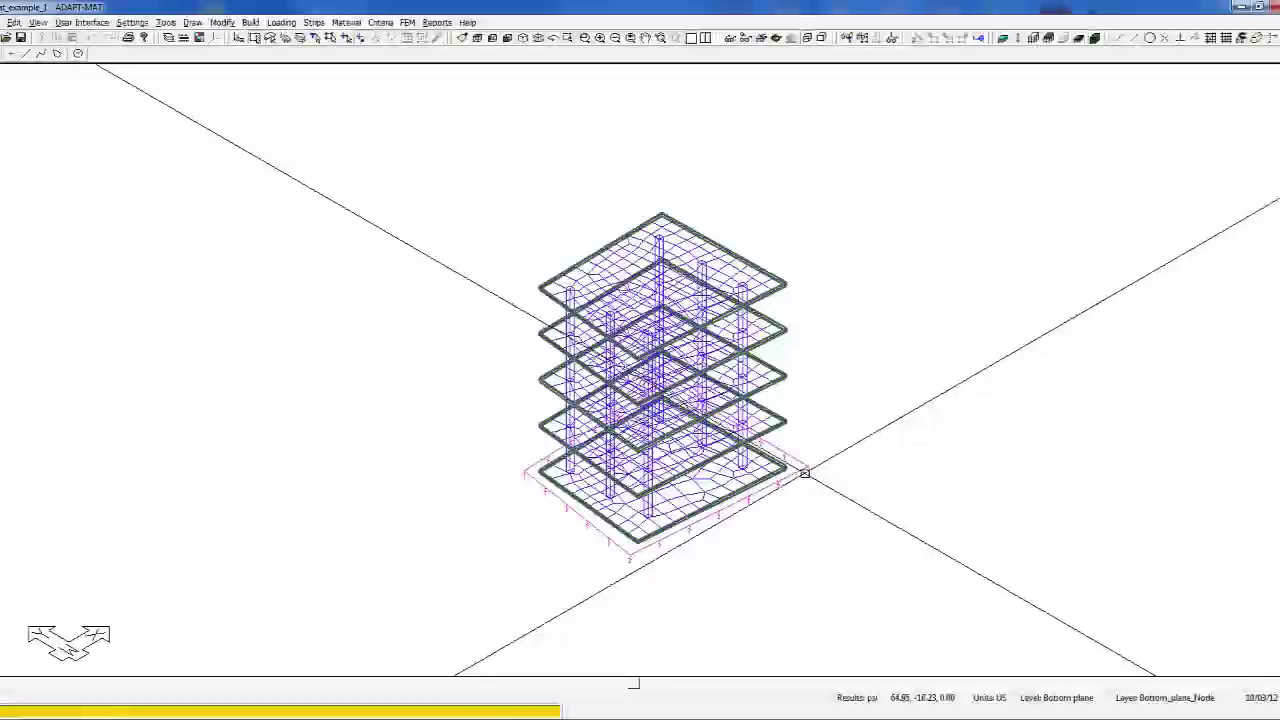
{"action": "left_click", "coordinate": [407, 22]}
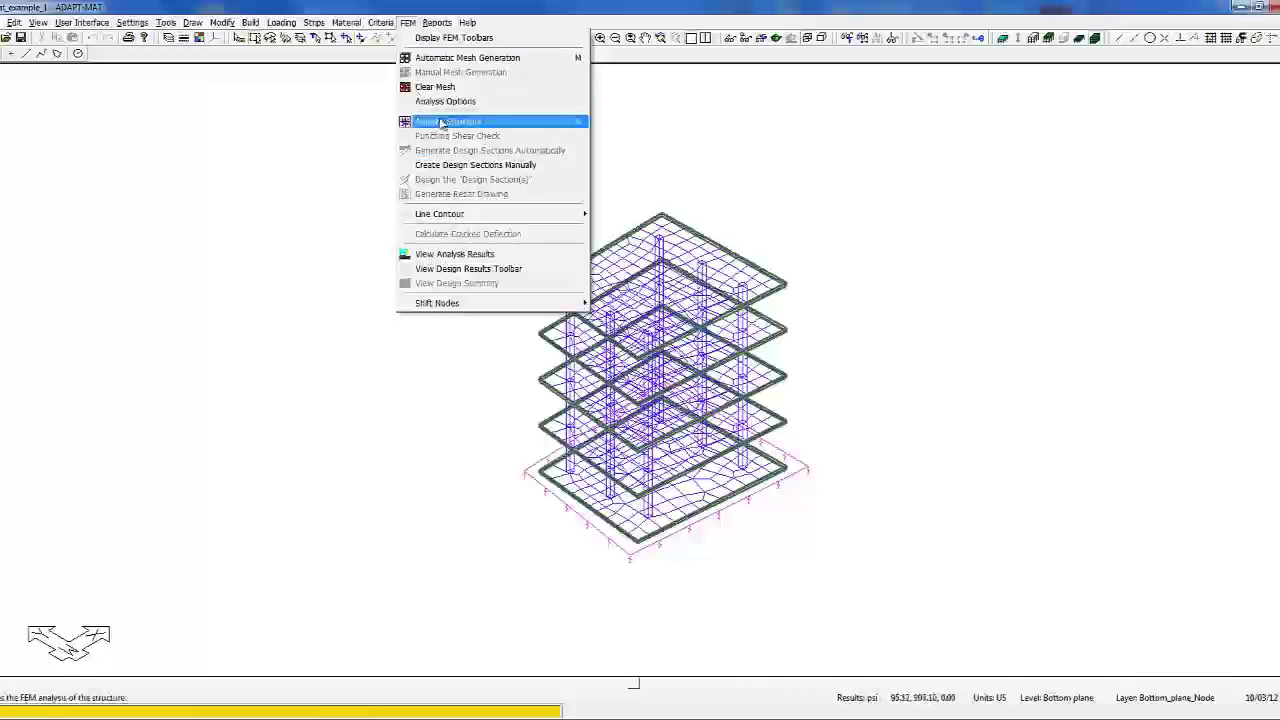
{"action": "left_click", "coordinate": [445, 122]}
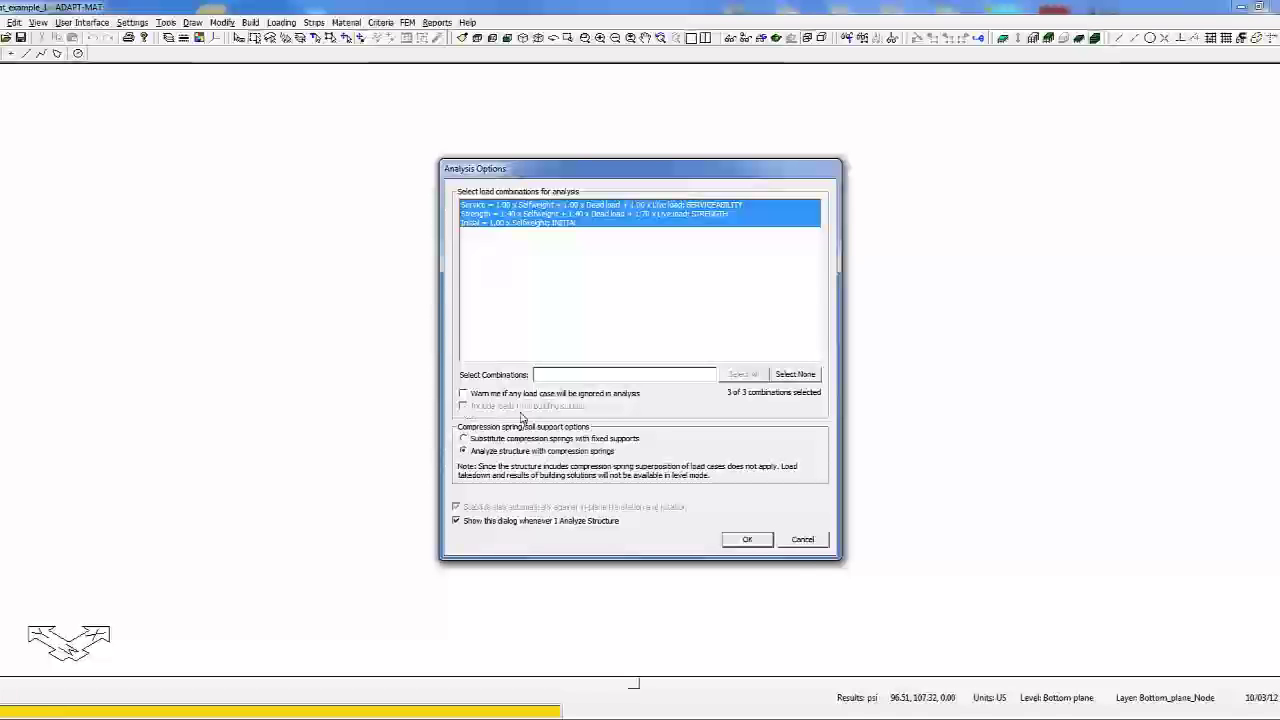
{"action": "left_click", "coordinate": [802, 540]}
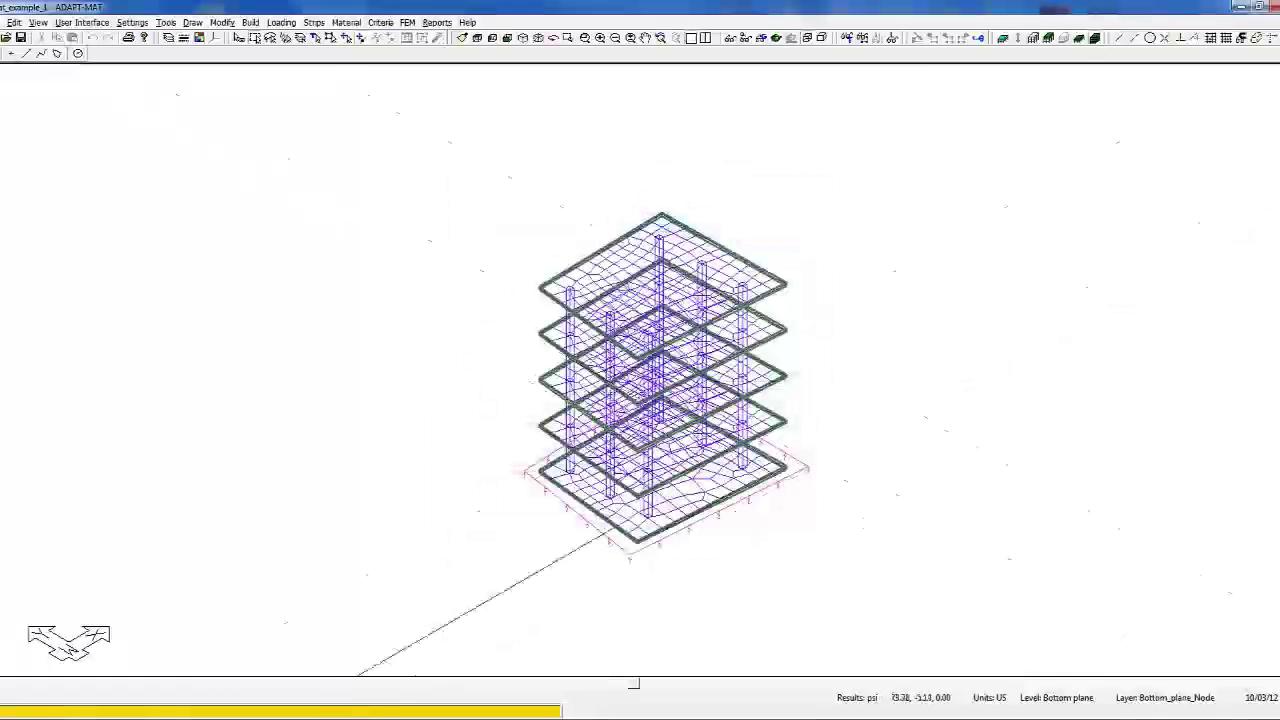
{"action": "left_click", "coordinate": [1082, 38]}
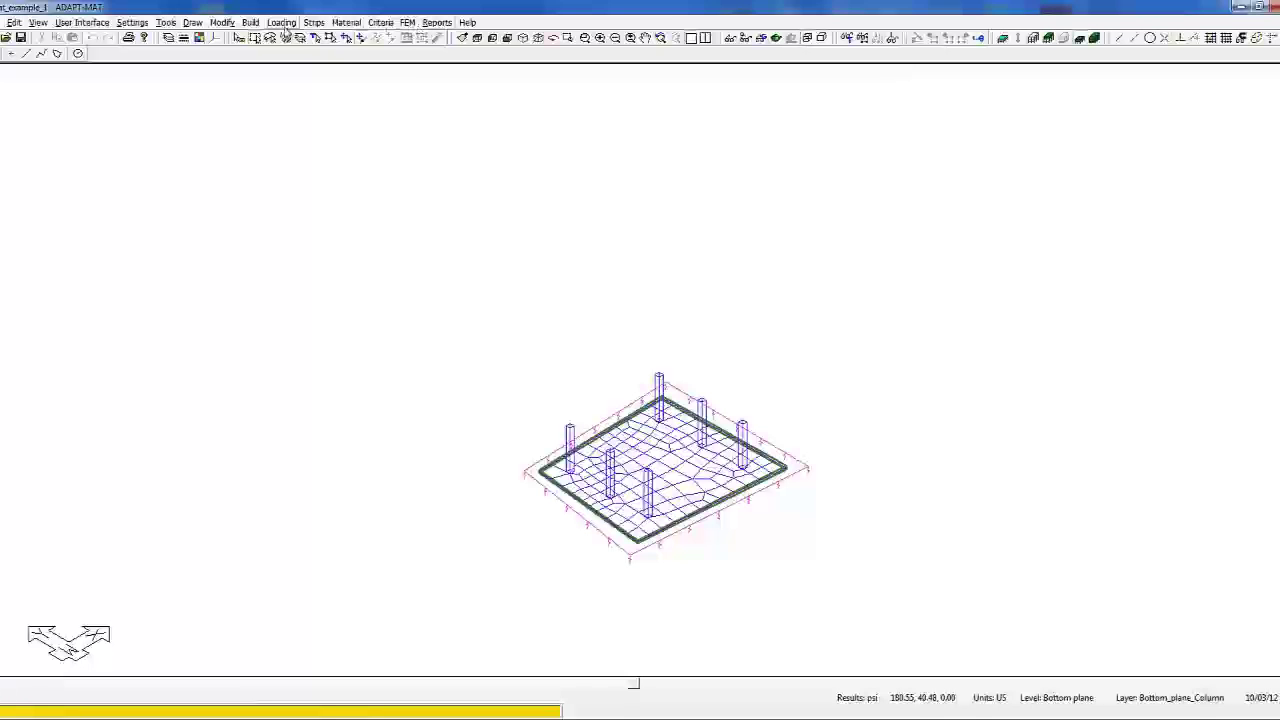
{"action": "left_click", "coordinate": [282, 22]}
{"action": "mouse_move", "coordinate": [300, 72]}
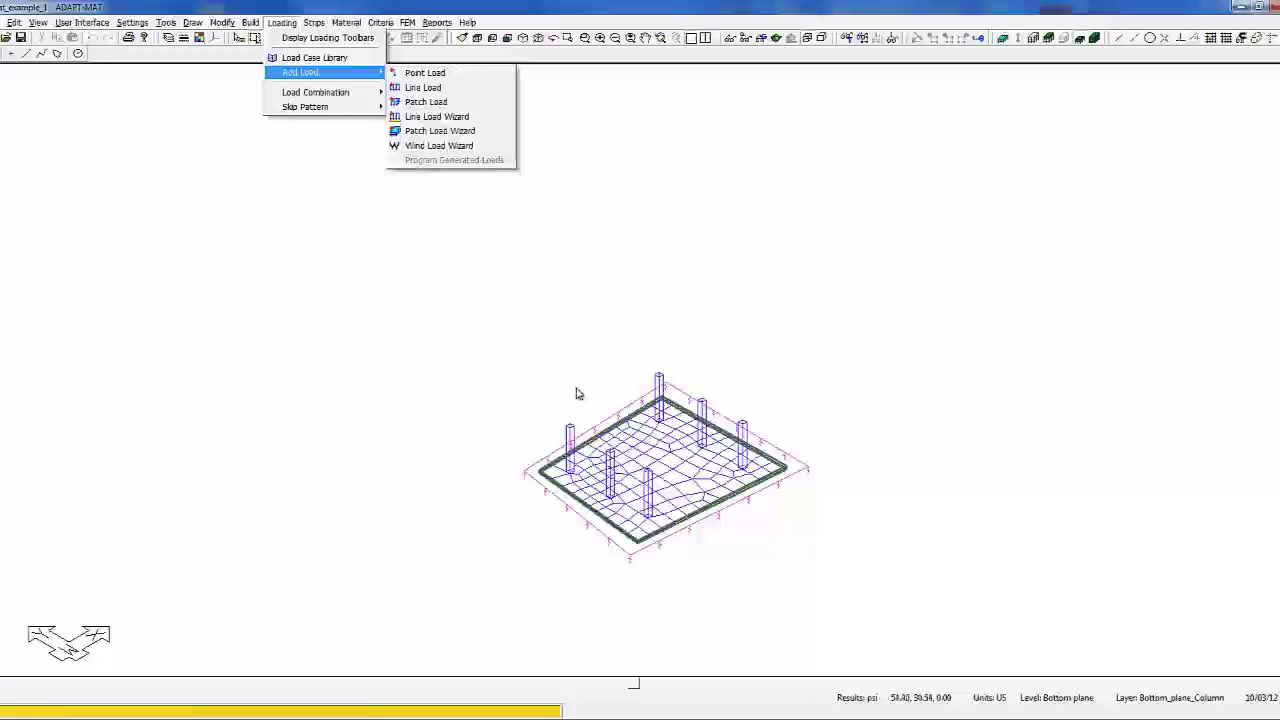
{"action": "left_click", "coordinate": [566, 357]}
{"action": "left_click", "coordinate": [1060, 40]}
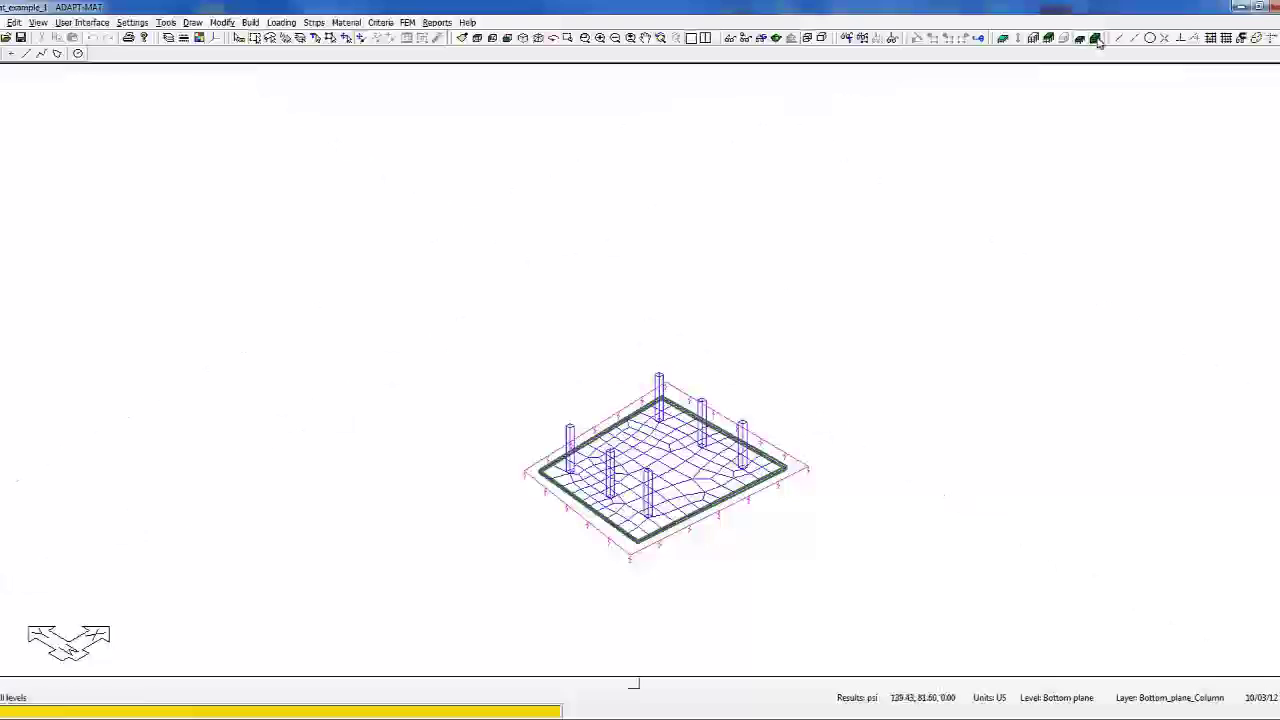
Step: Rerun Analyze Structure, substituting the compression springs with fixed supports
{"action": "left_click", "coordinate": [407, 23]}
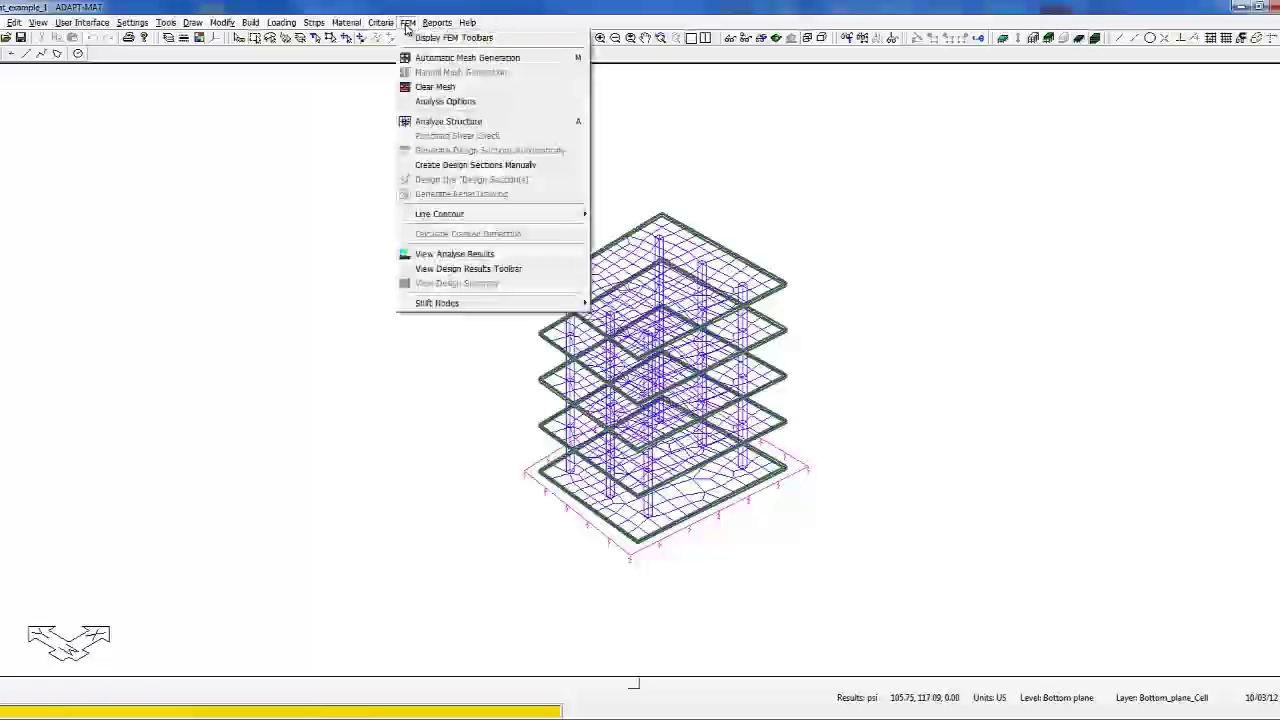
{"action": "left_click", "coordinate": [430, 122]}
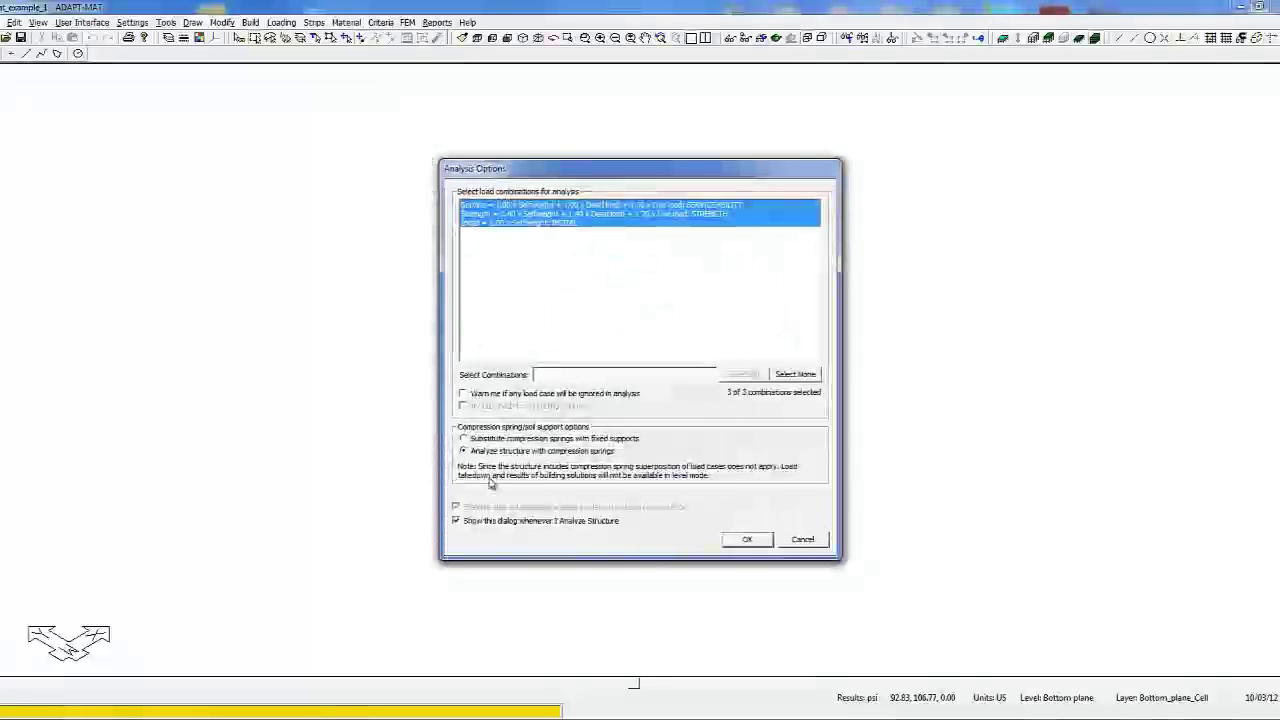
{"action": "left_click", "coordinate": [463, 439]}
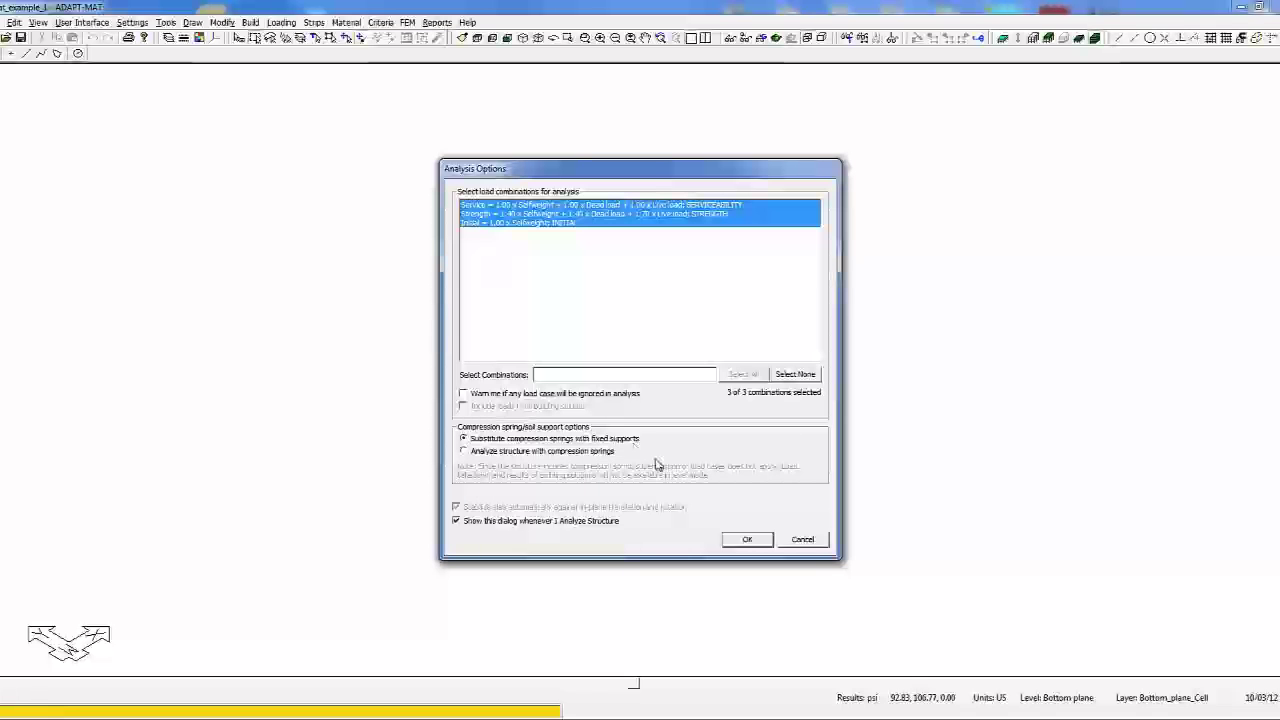
{"action": "left_click", "coordinate": [745, 540]}
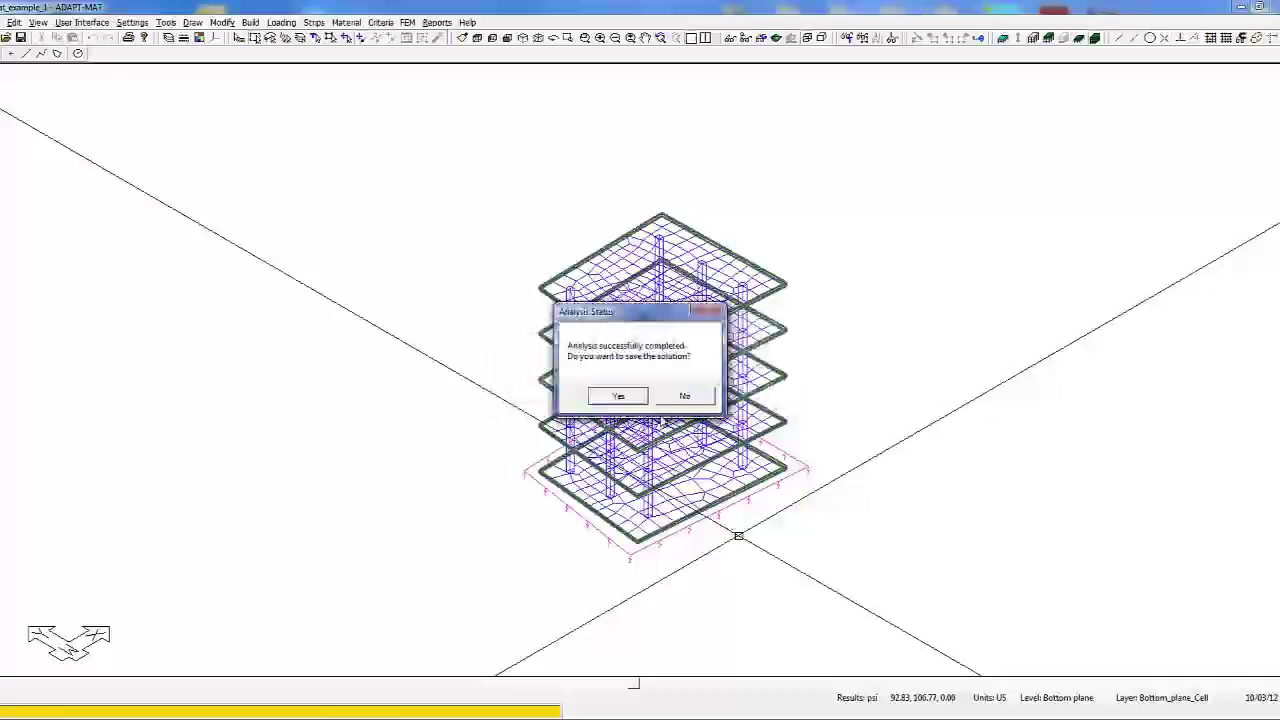
Step: Save the fixed-support solution and load its results into ADViewer
{"action": "left_click", "coordinate": [624, 398]}
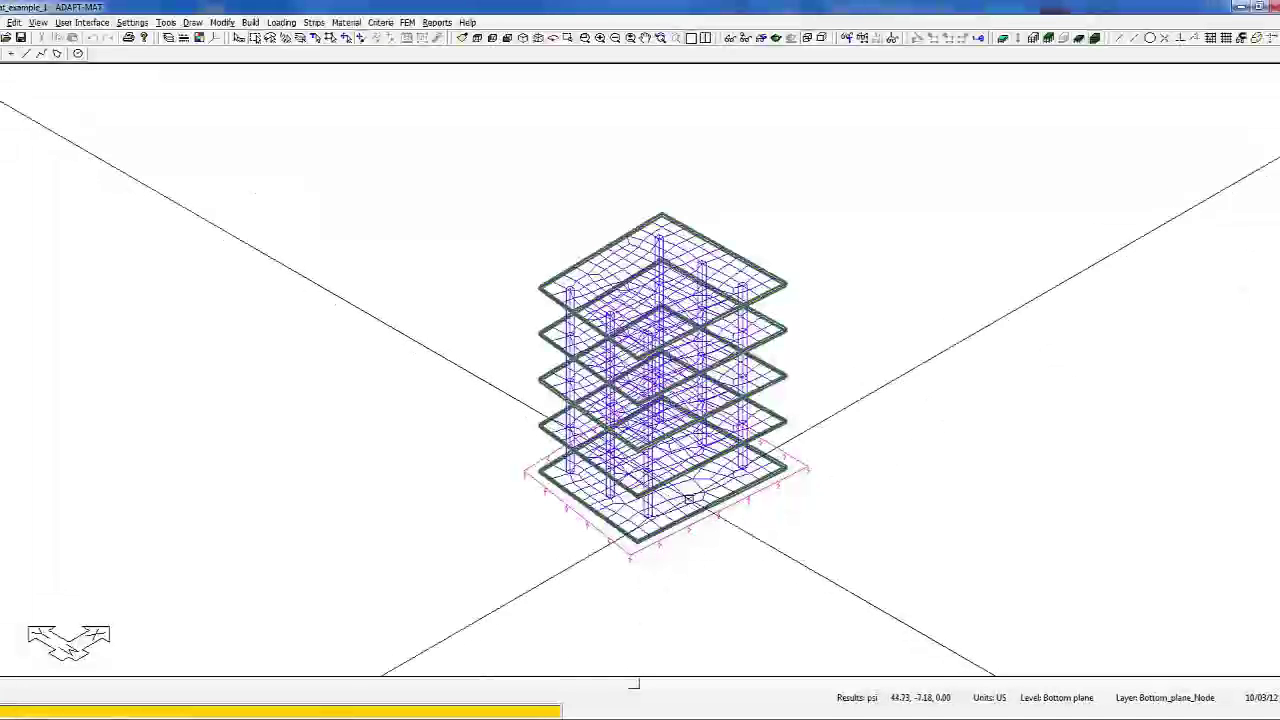
{"action": "left_click", "coordinate": [406, 22]}
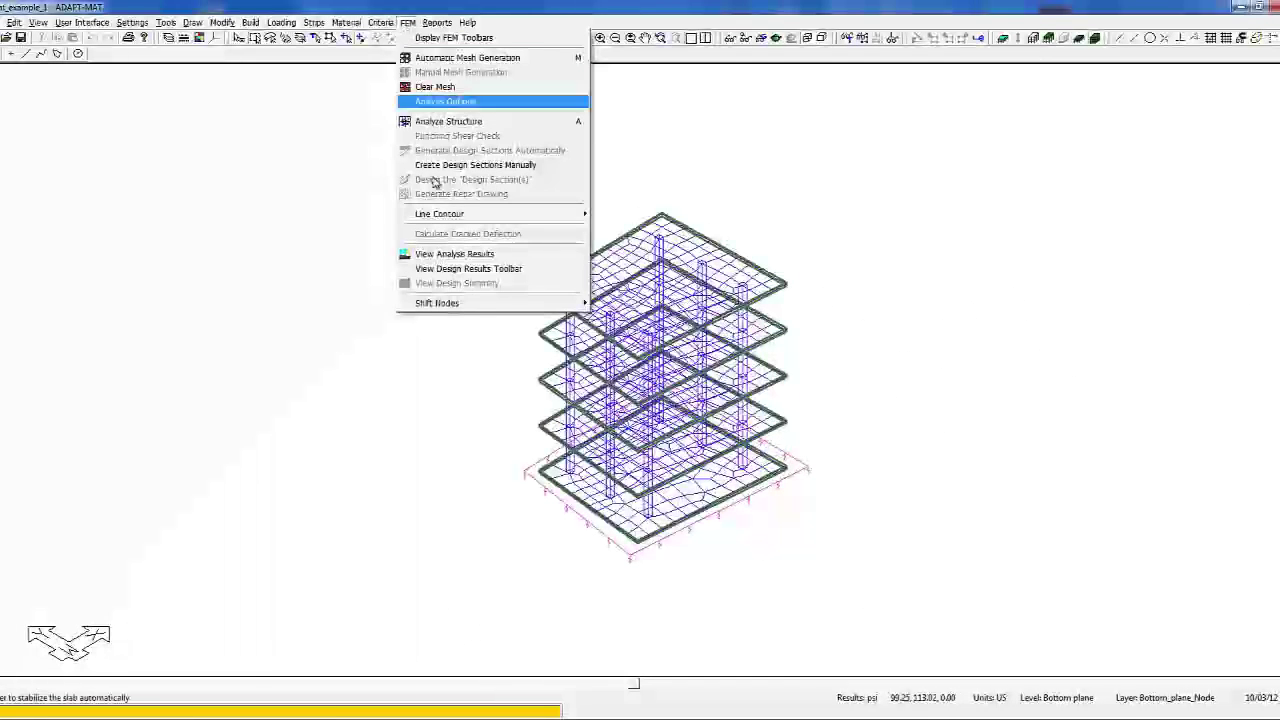
{"action": "left_click", "coordinate": [440, 253]}
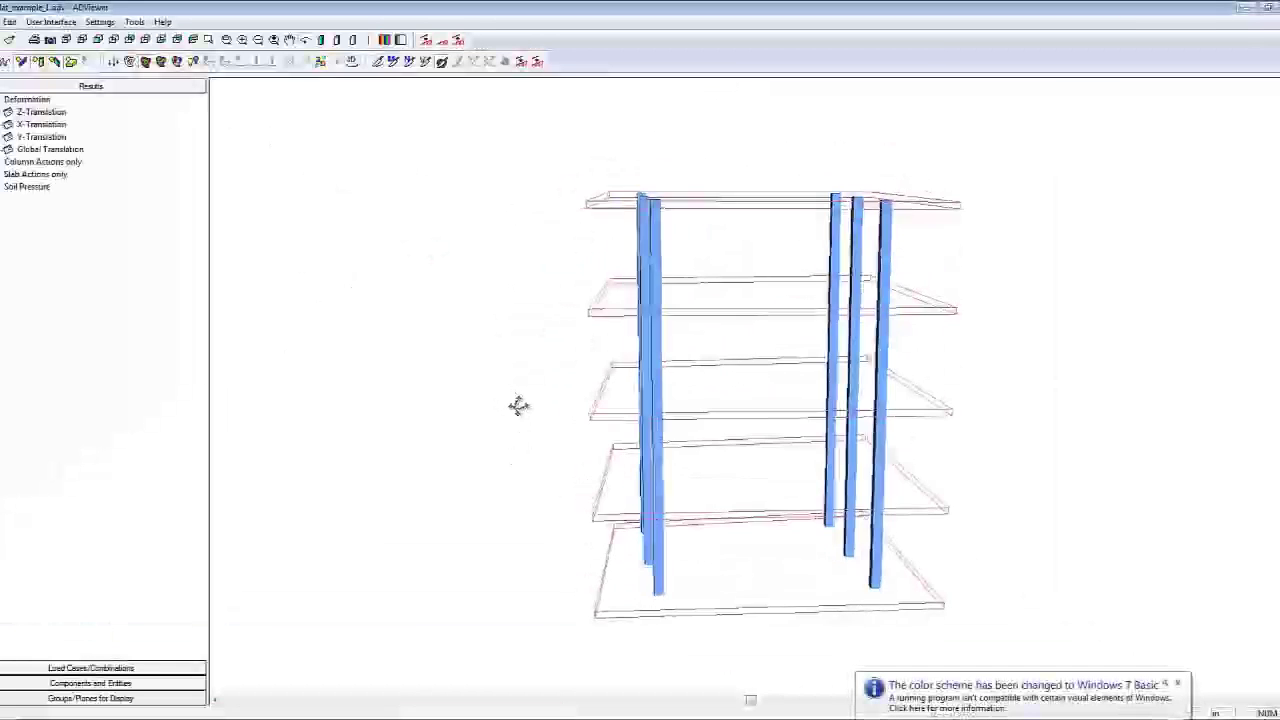
Step: Display the Soil Pressure results for the fixed-support analysis
{"action": "left_click", "coordinate": [30, 187]}
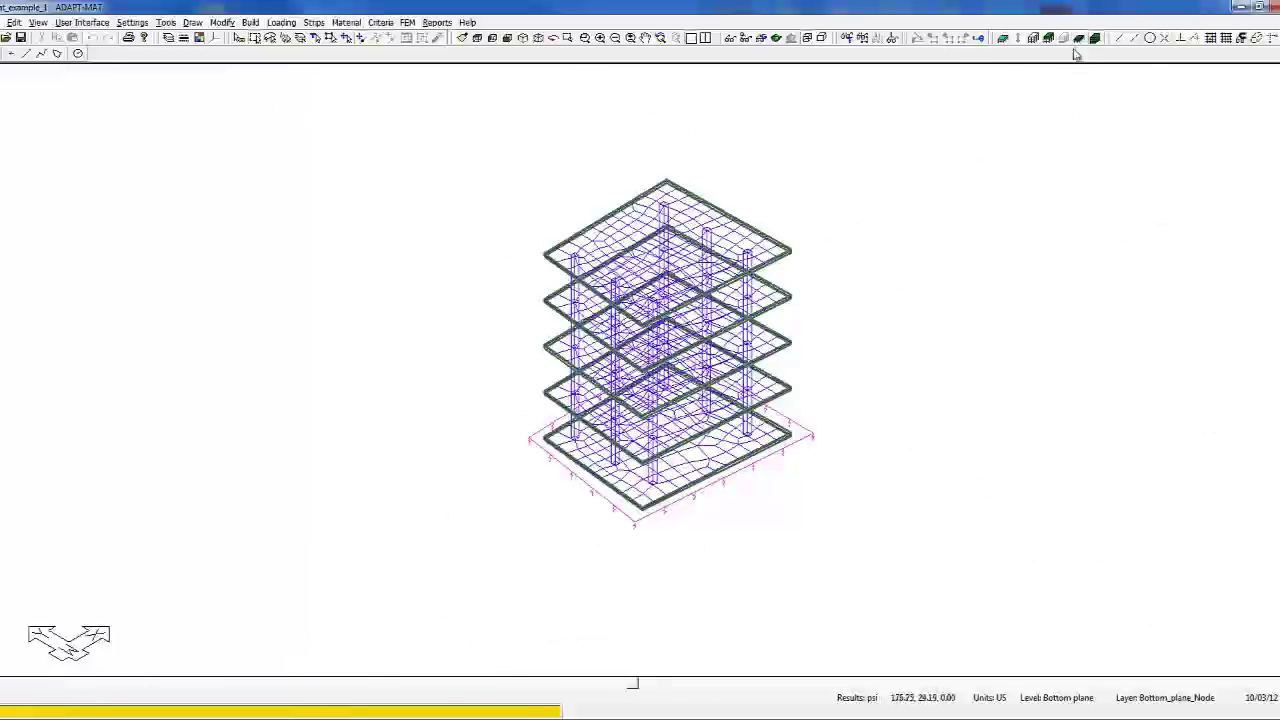
Step: Display only the bottom mat level, then pan, zoom and orbit it closer
{"action": "left_click", "coordinate": [1061, 39]}
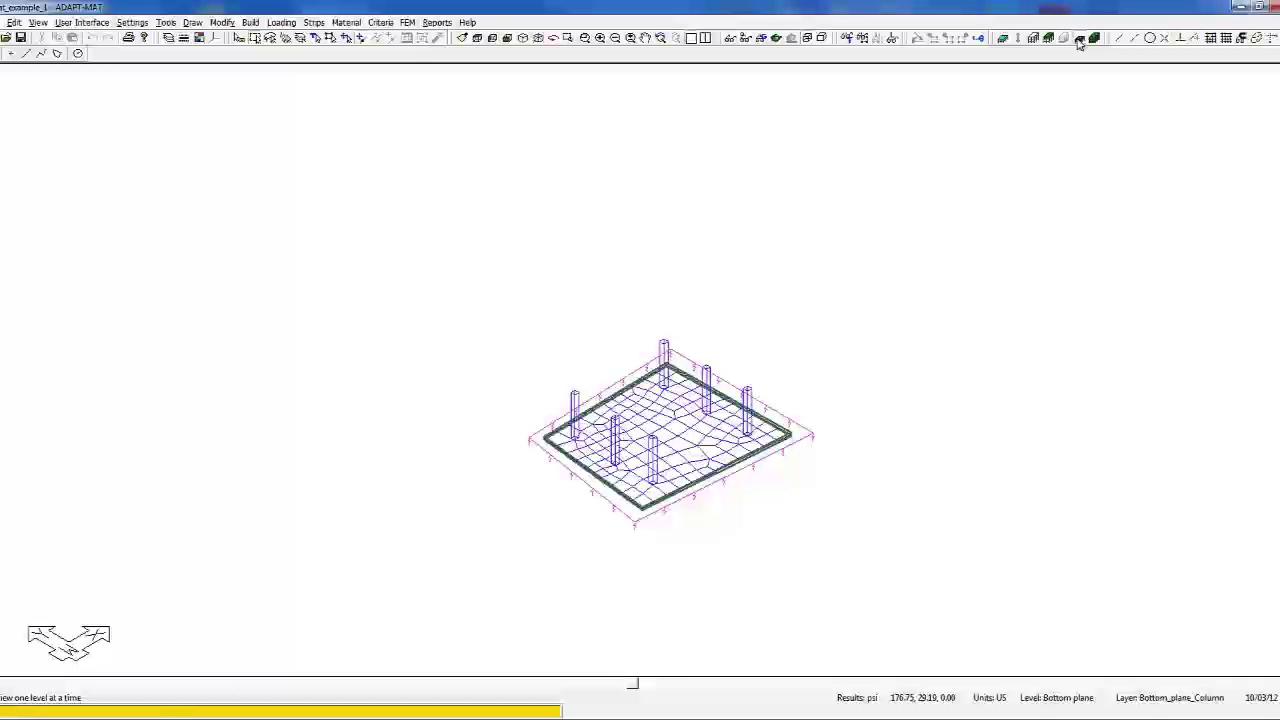
{"action": "left_click", "coordinate": [1064, 40]}
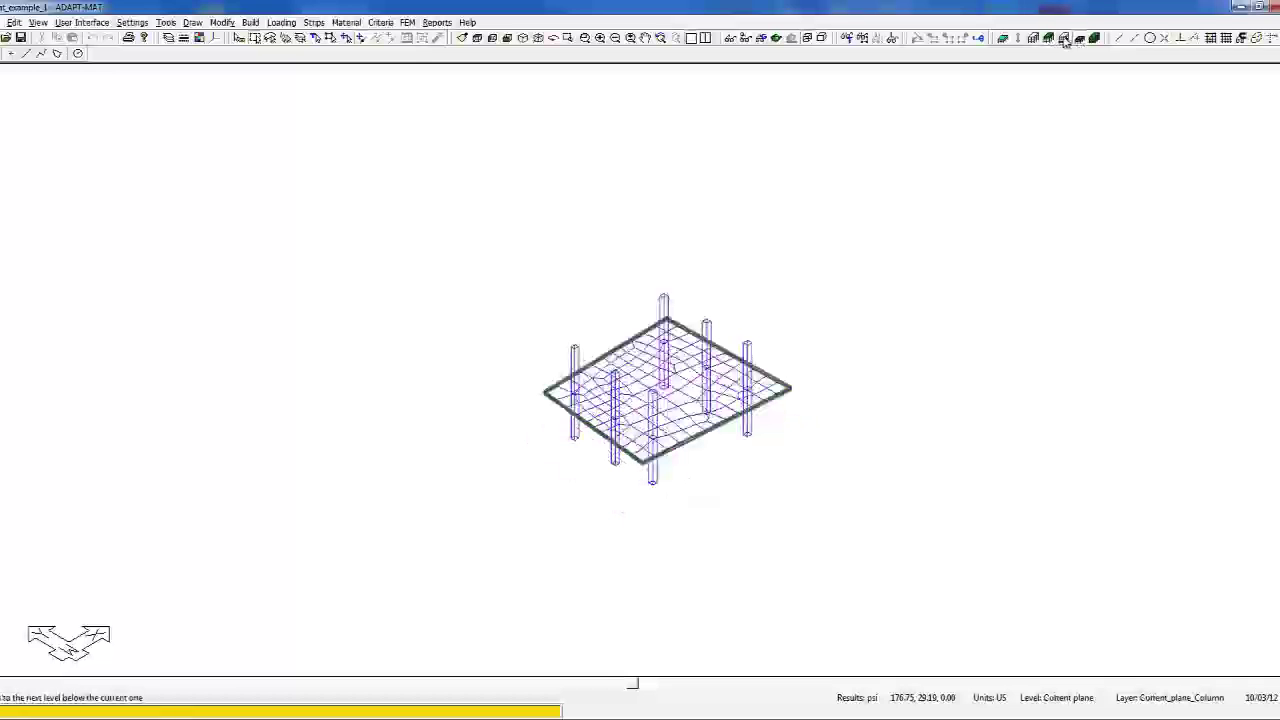
{"action": "left_click", "coordinate": [1066, 40]}
{"action": "middle_click_drag", "start_coordinate": [674, 623], "coordinate": [247, 513]}
{"action": "scroll", "coordinate": [595, 231], "scroll_direction": "up", "scroll_amount": 5}
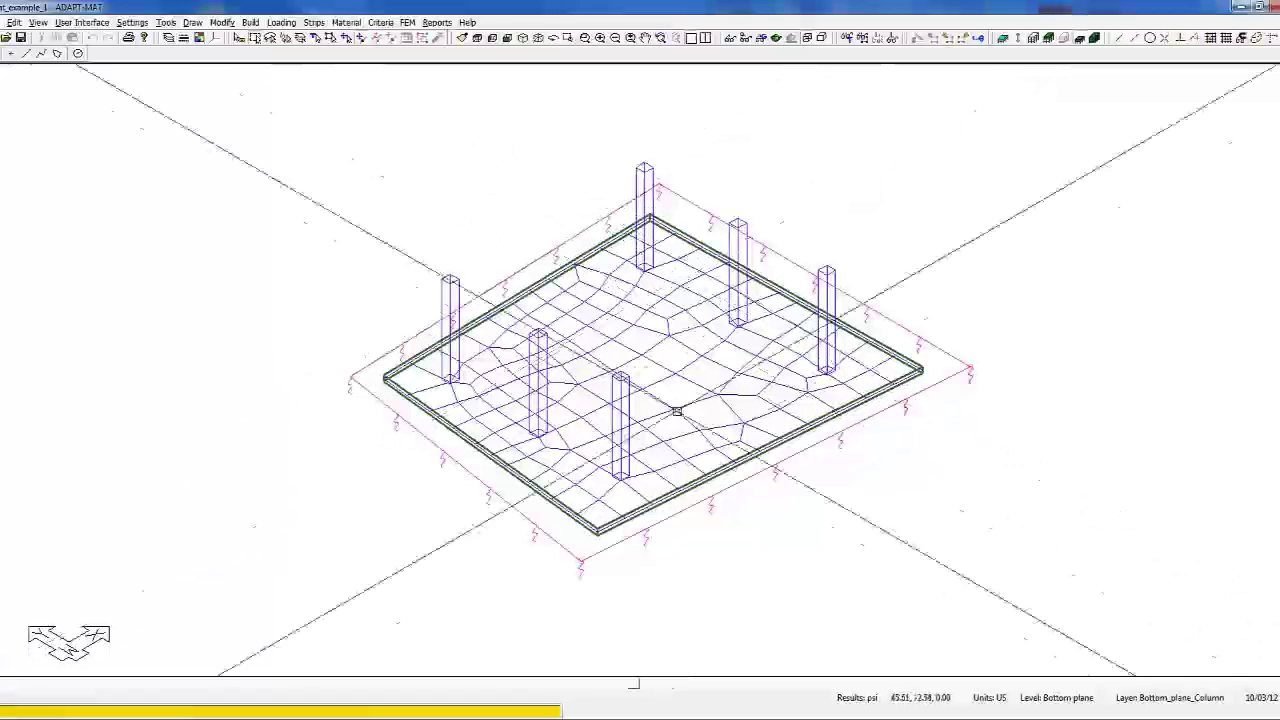
{"action": "middle_click_drag", "start_coordinate": [561, 553], "coordinate": [575, 379]}
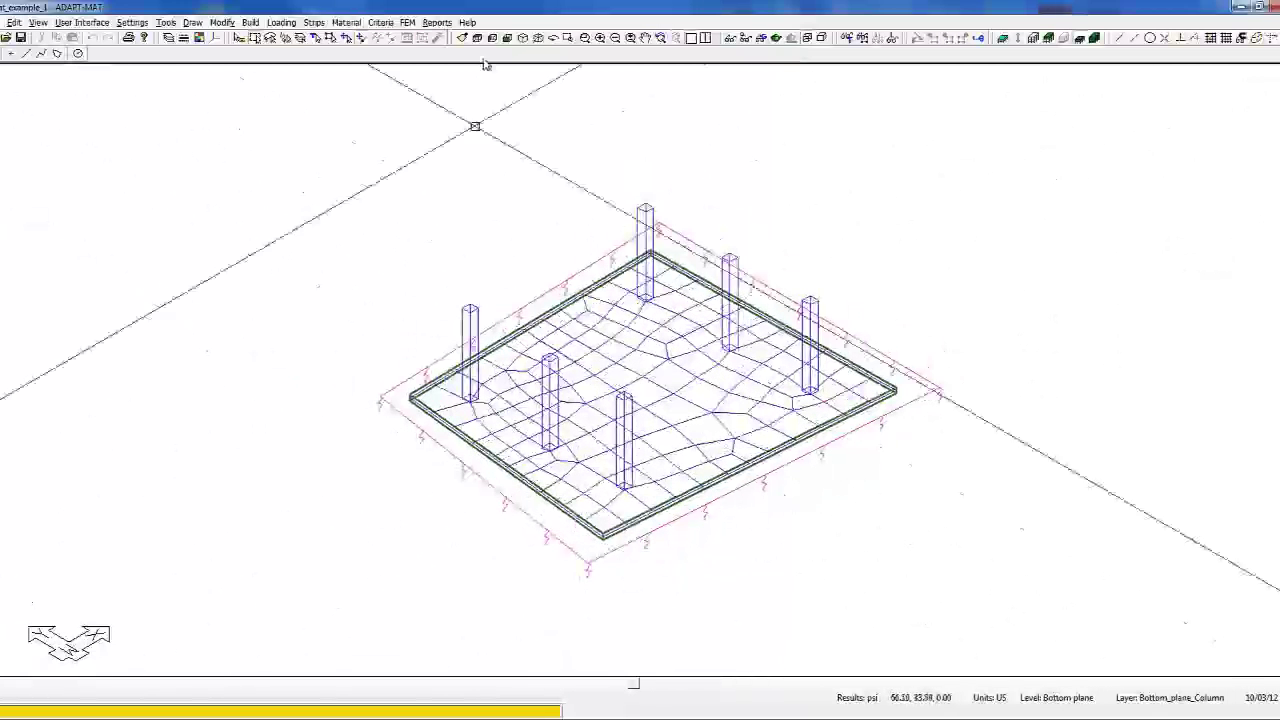
Step: Generate column loads from Dead load, Live load and Self-weight, then check the left column's load
{"action": "left_click", "coordinate": [283, 22]}
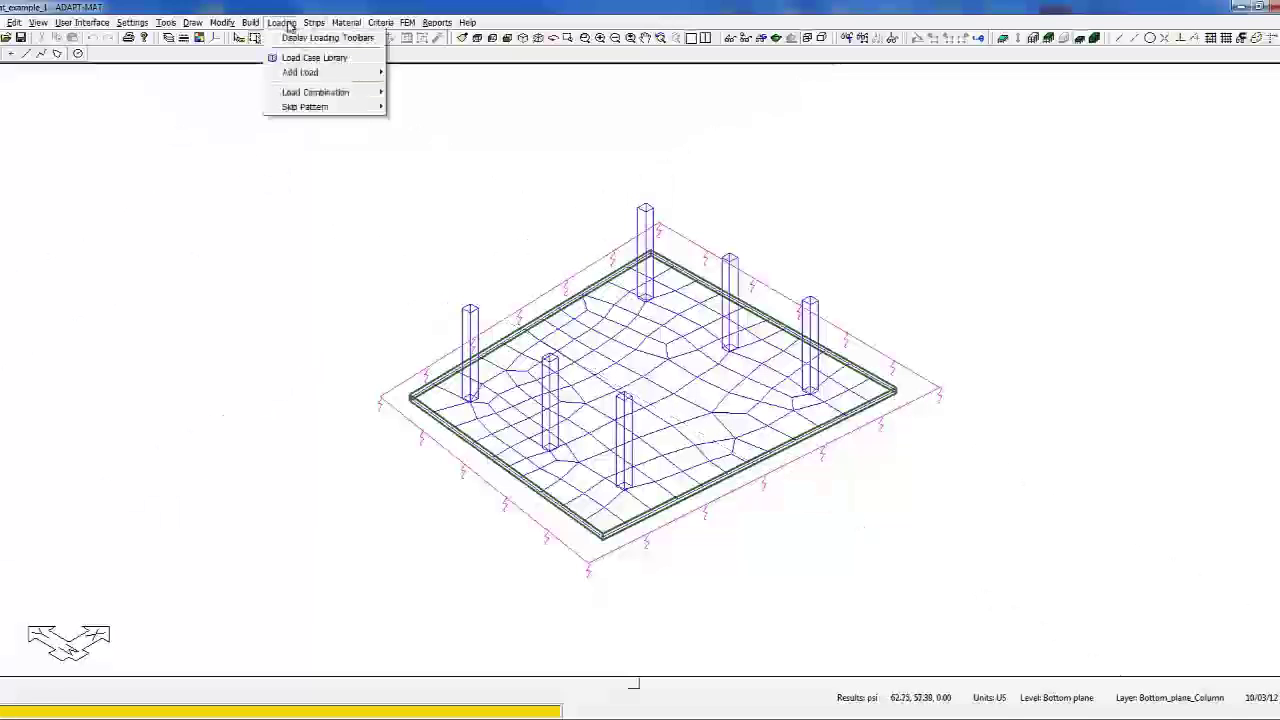
{"action": "mouse_move", "coordinate": [300, 76]}
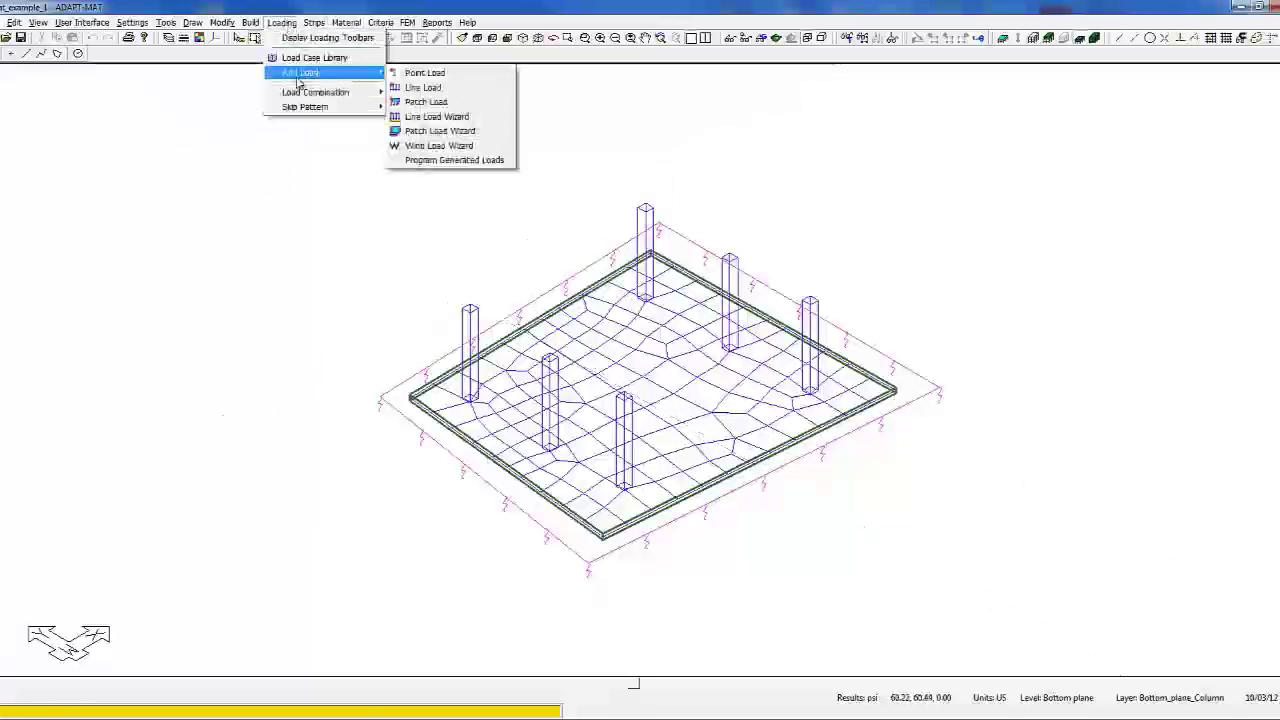
{"action": "left_click", "coordinate": [446, 161]}
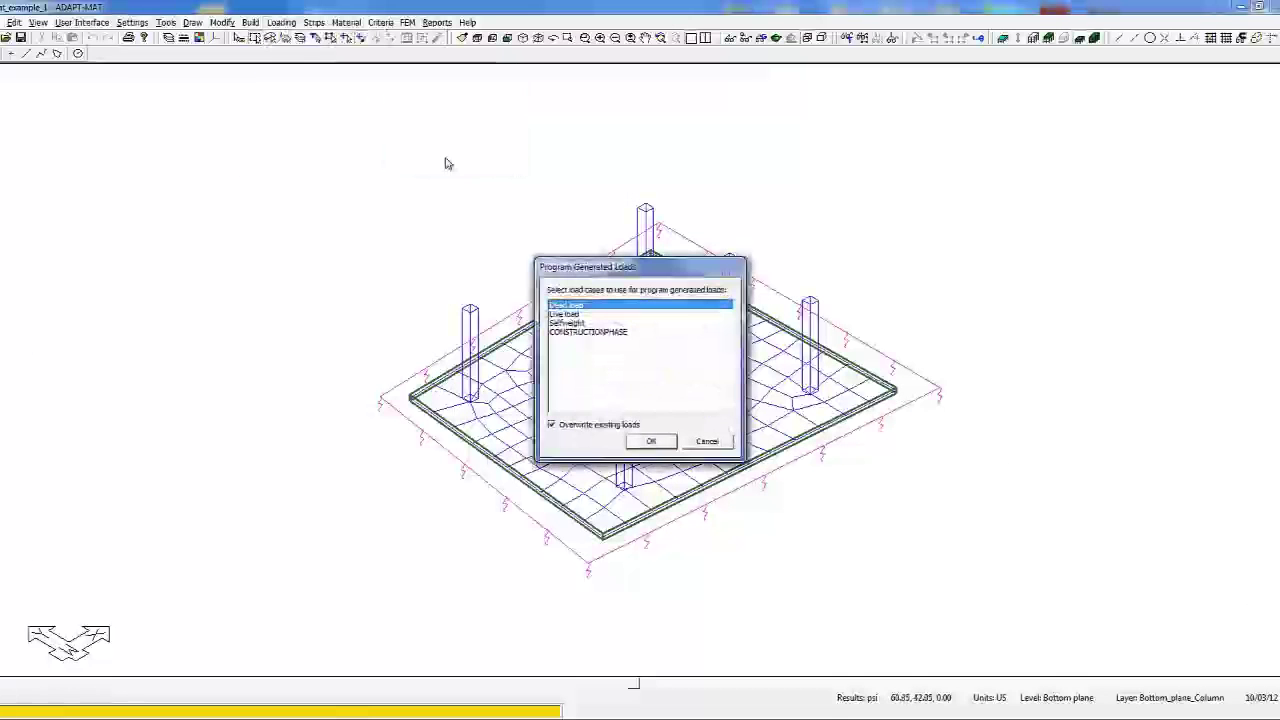
{"action": "left_click", "coordinate": [561, 314], "text": "ctrl"}
{"action": "left_click", "coordinate": [561, 322], "text": "ctrl"}
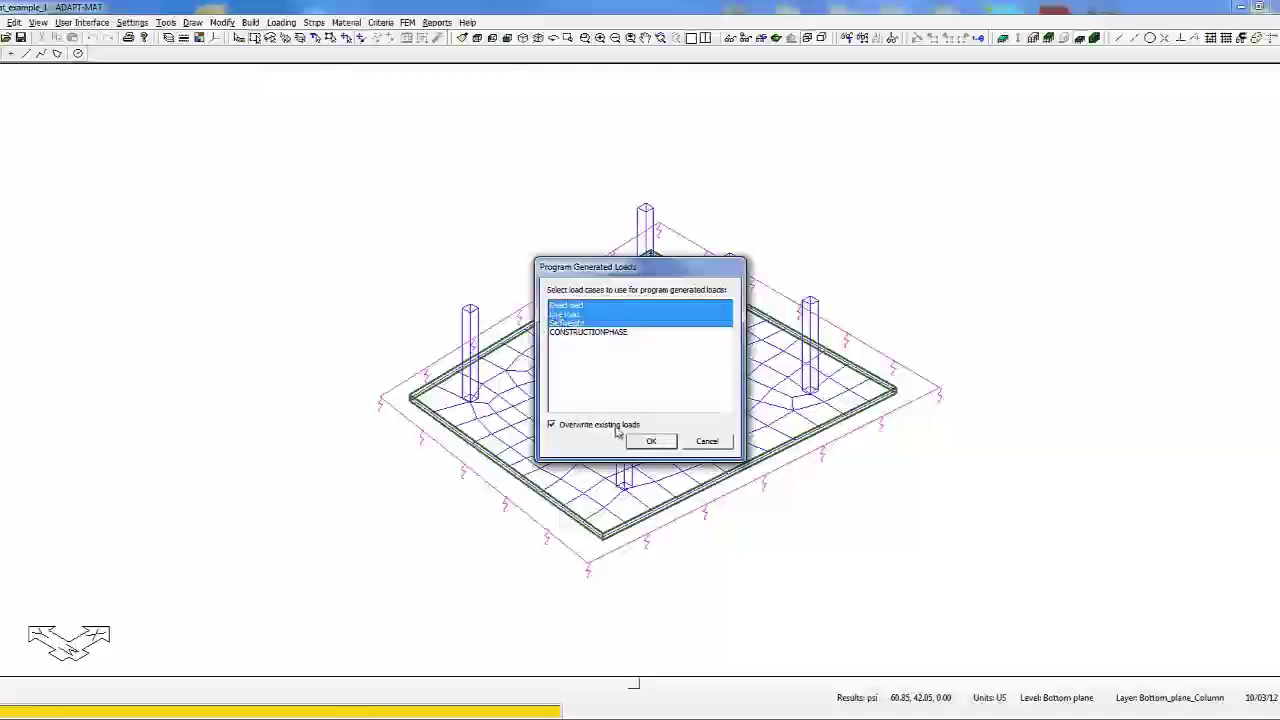
{"action": "left_click", "coordinate": [645, 442]}
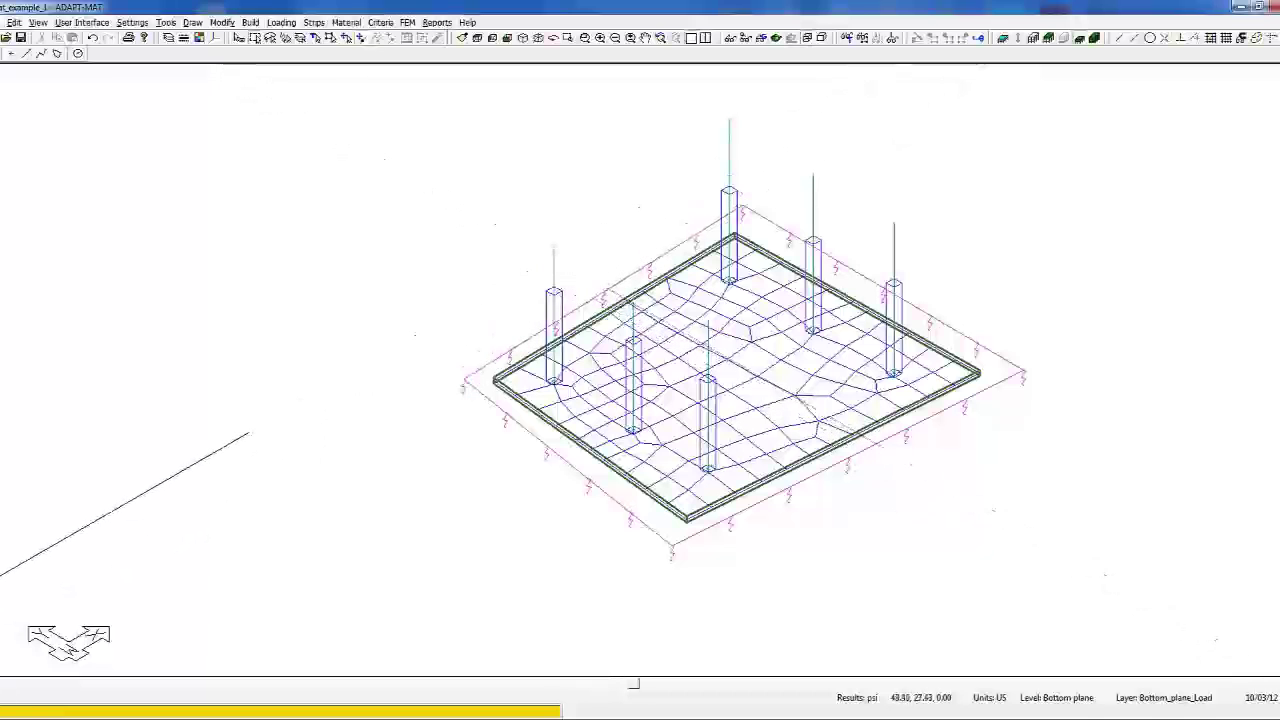
{"action": "double_click", "coordinate": [553, 258]}
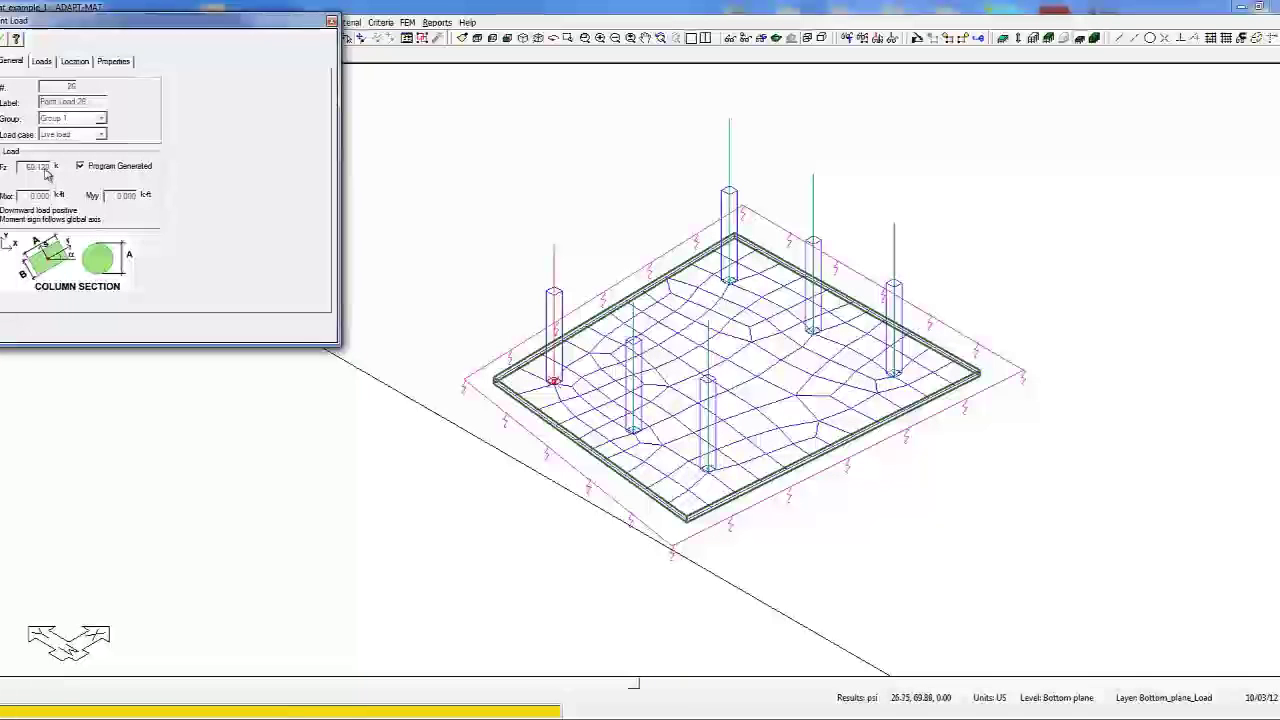
{"action": "left_click", "coordinate": [331, 21]}
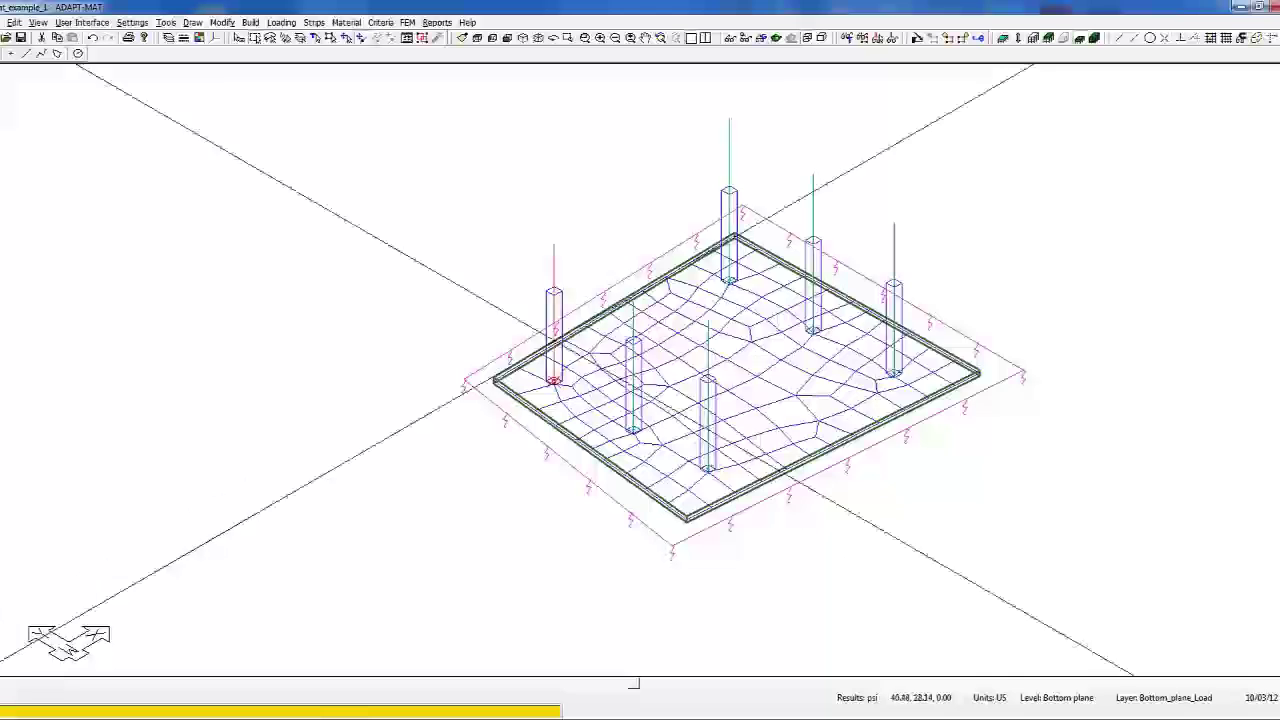
Step: Analyze the mat-only model with all three load combinations and save the solution
{"action": "left_click", "coordinate": [408, 22]}
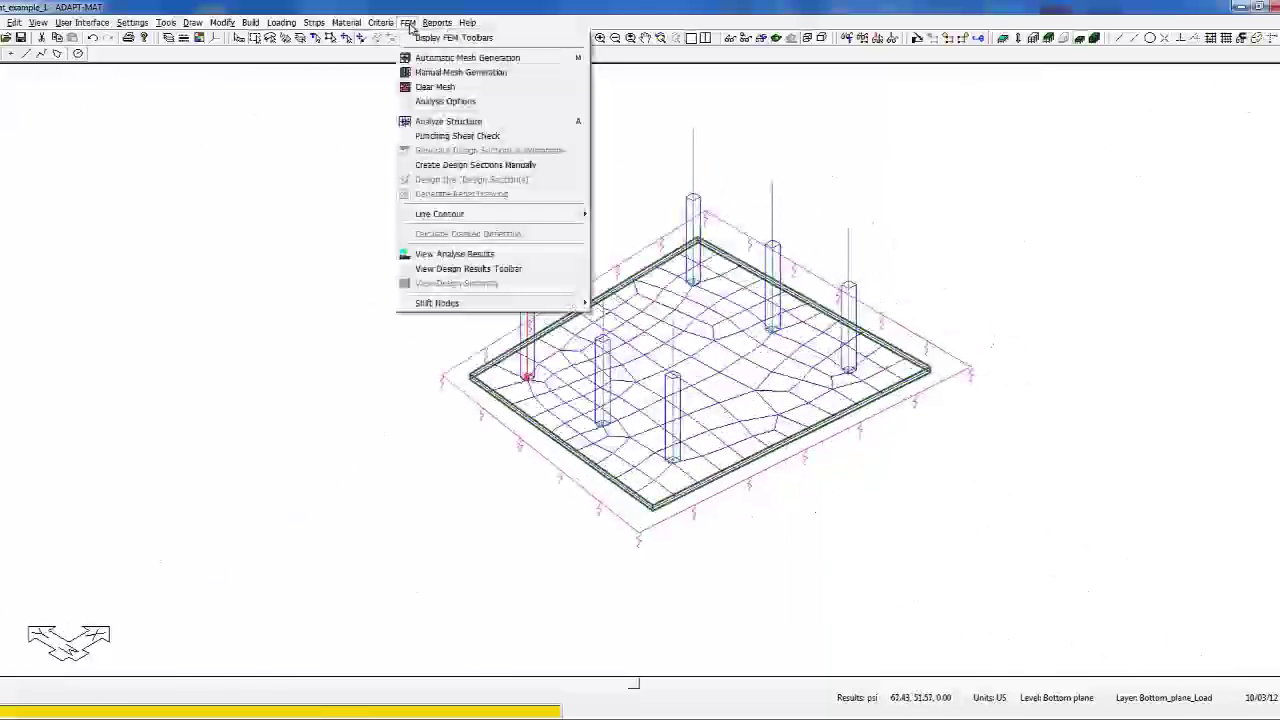
{"action": "left_click", "coordinate": [450, 122]}
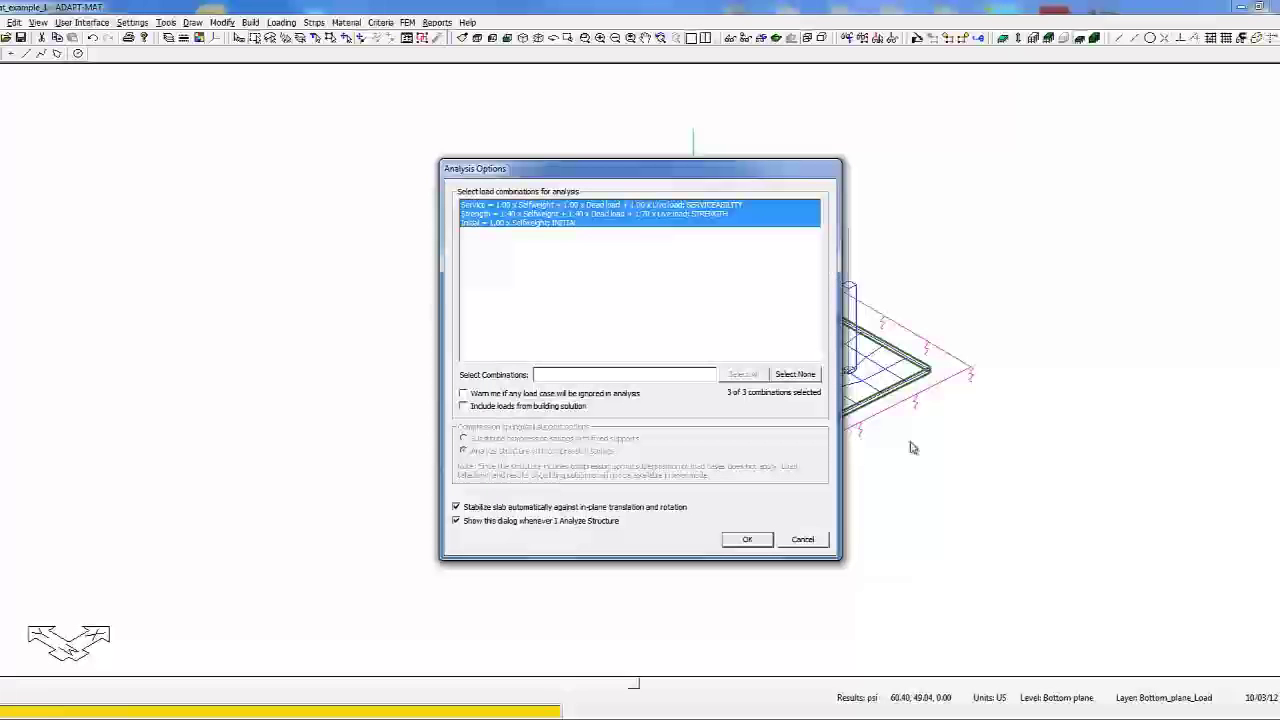
{"action": "left_click", "coordinate": [748, 540]}
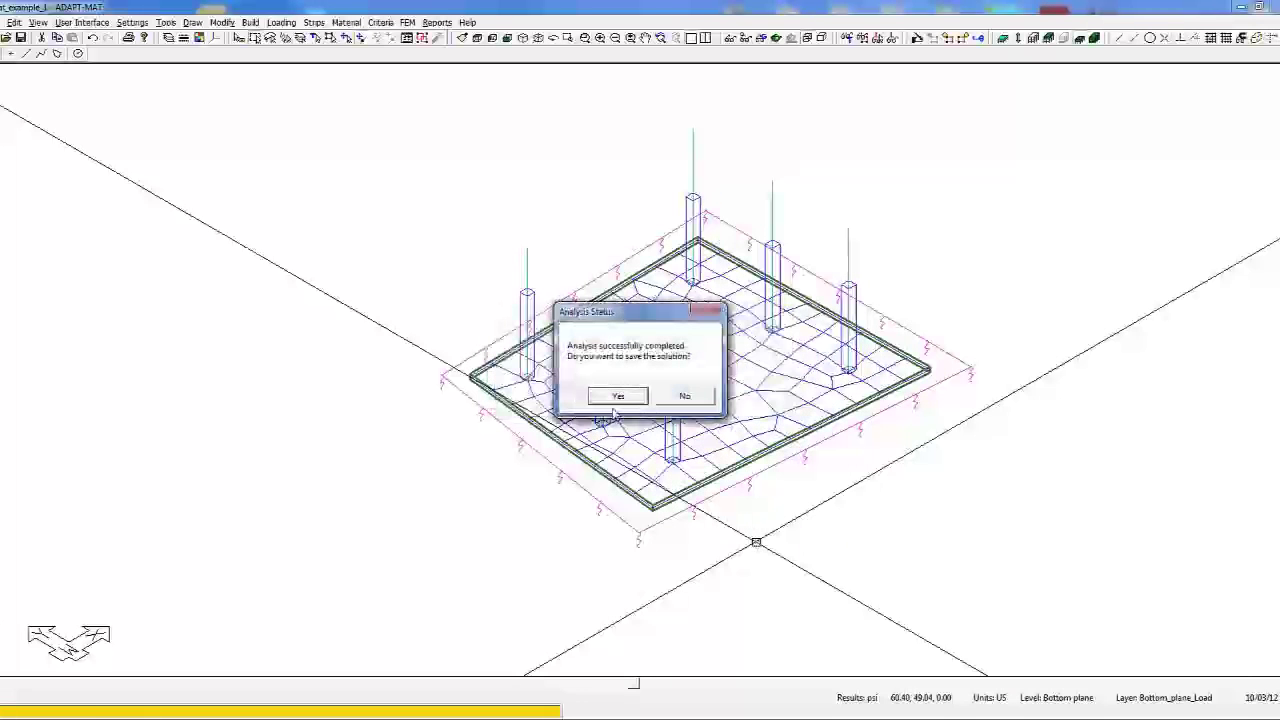
{"action": "left_click", "coordinate": [617, 396]}
{"action": "left_click", "coordinate": [408, 23]}
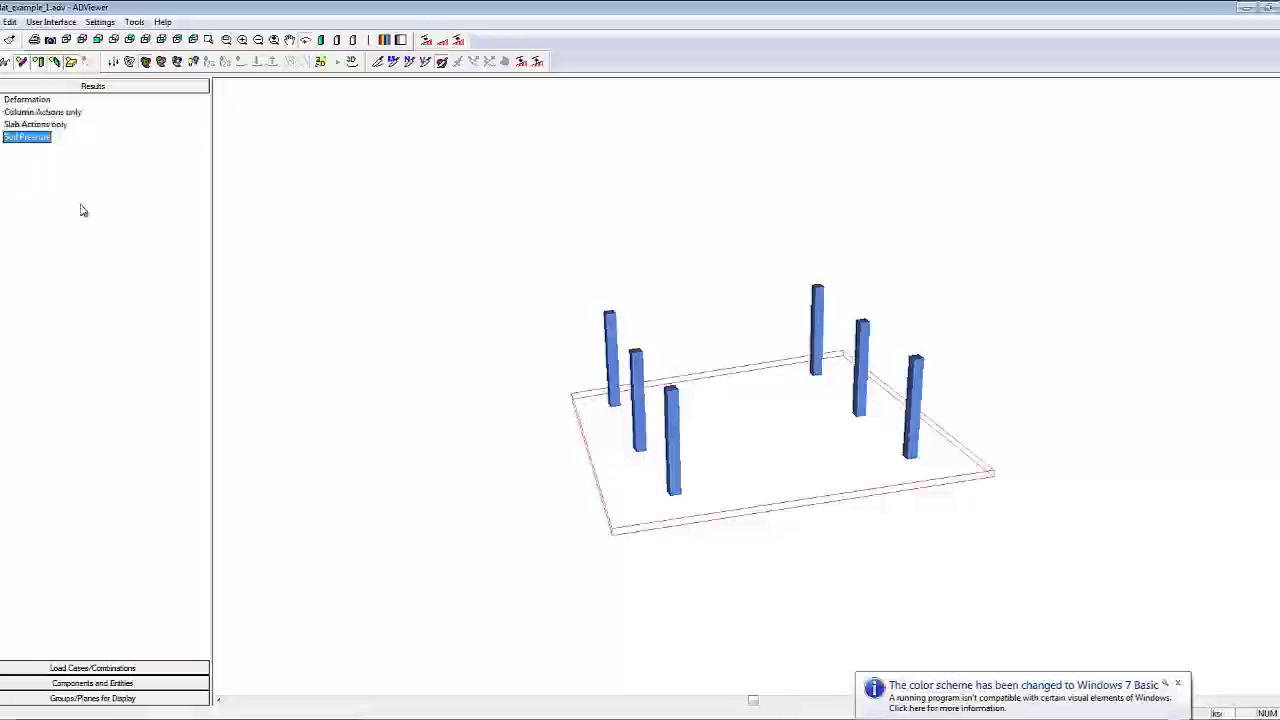
Step: Show the mat's soil pressure contour as a warped surface, tilt it, and close ADViewer
{"action": "left_click", "coordinate": [193, 62]}
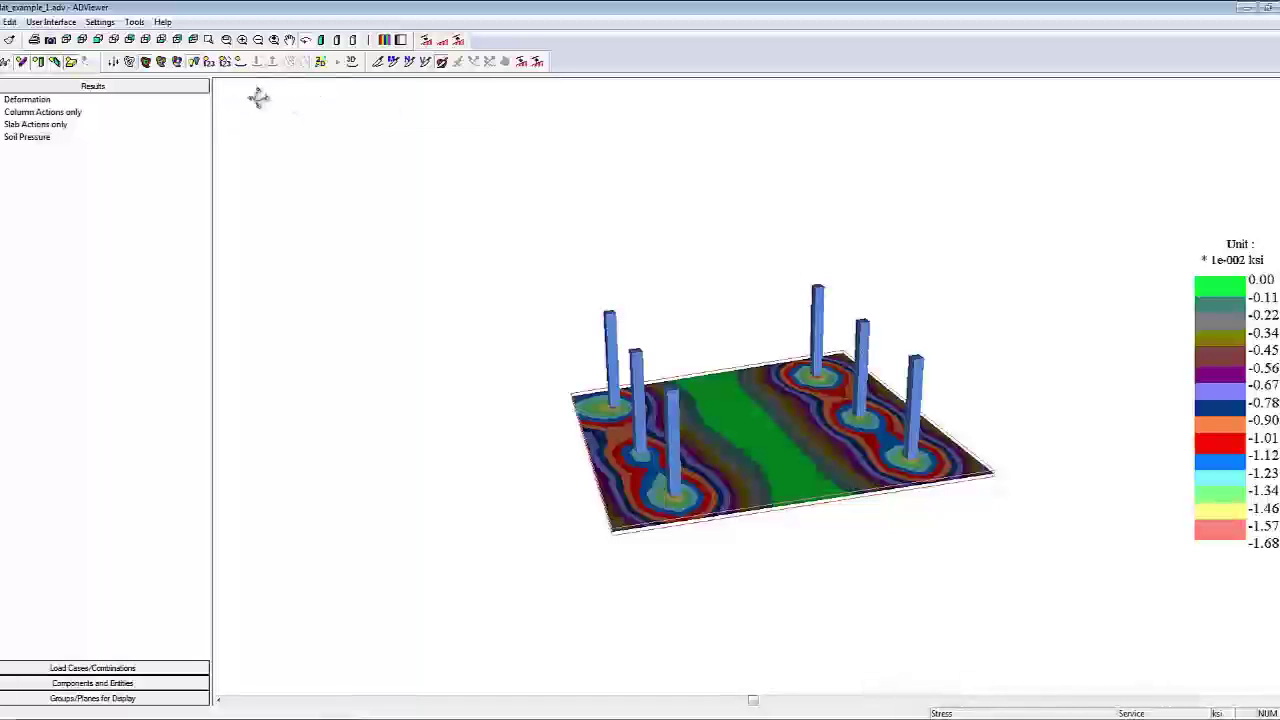
{"action": "left_click", "coordinate": [241, 62]}
{"action": "left_click_drag", "start_coordinate": [431, 366], "coordinate": [431, 367]}
{"action": "left_click", "coordinate": [1268, 7]}
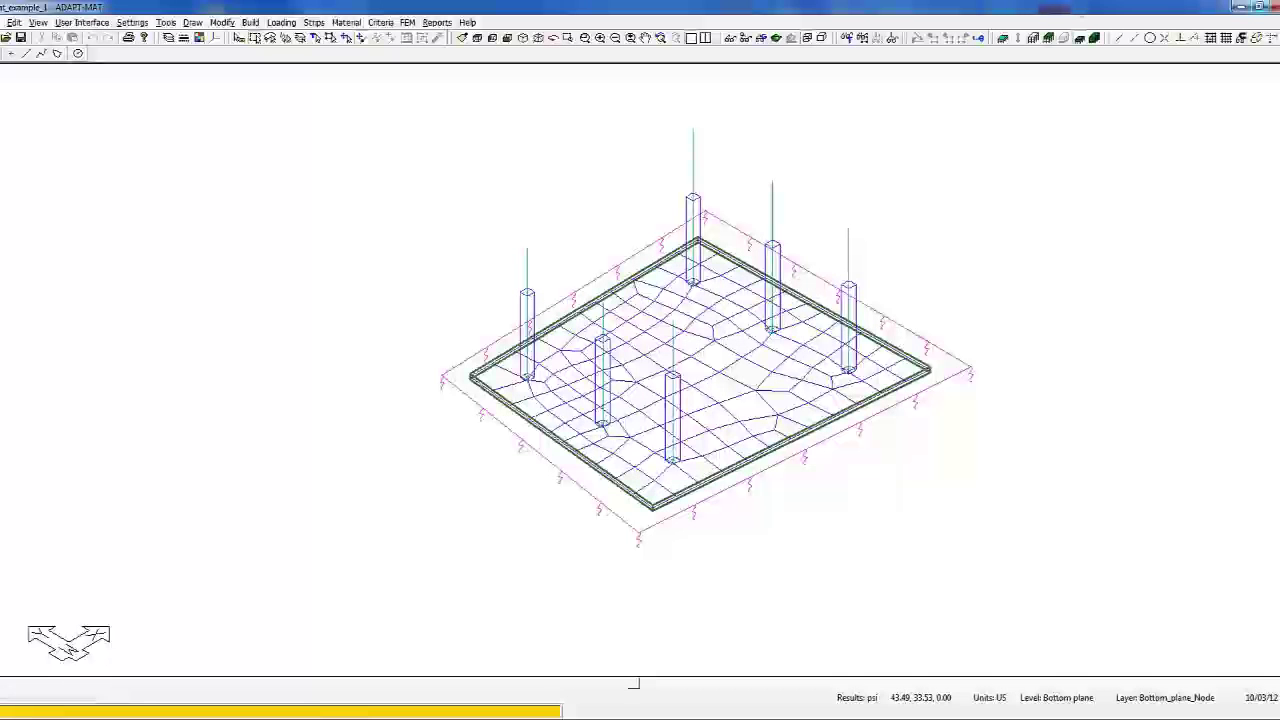
Step: Close ADAPT-MAT and relaunch ADAPT Builder with the Floor Pro module
{"action": "left_click", "coordinate": [1270, 6]}
{"action": "double_click", "coordinate": [1050, 100]}
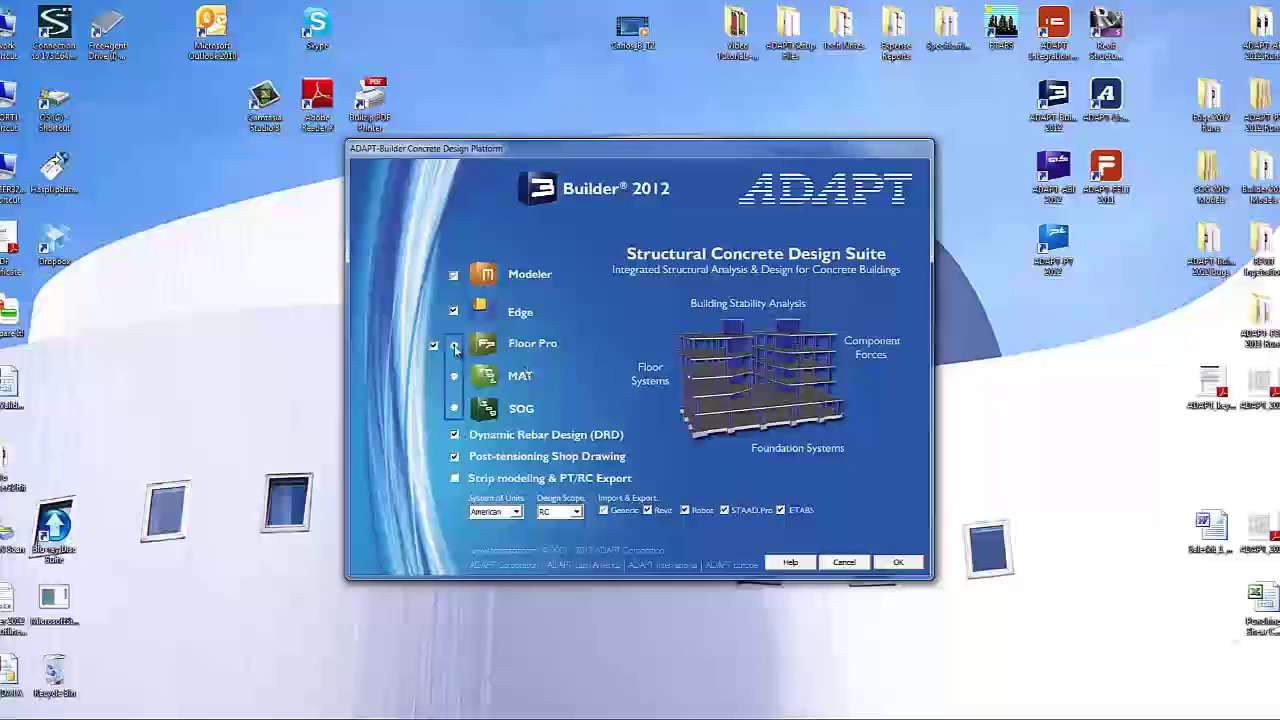
{"action": "left_click", "coordinate": [900, 563]}
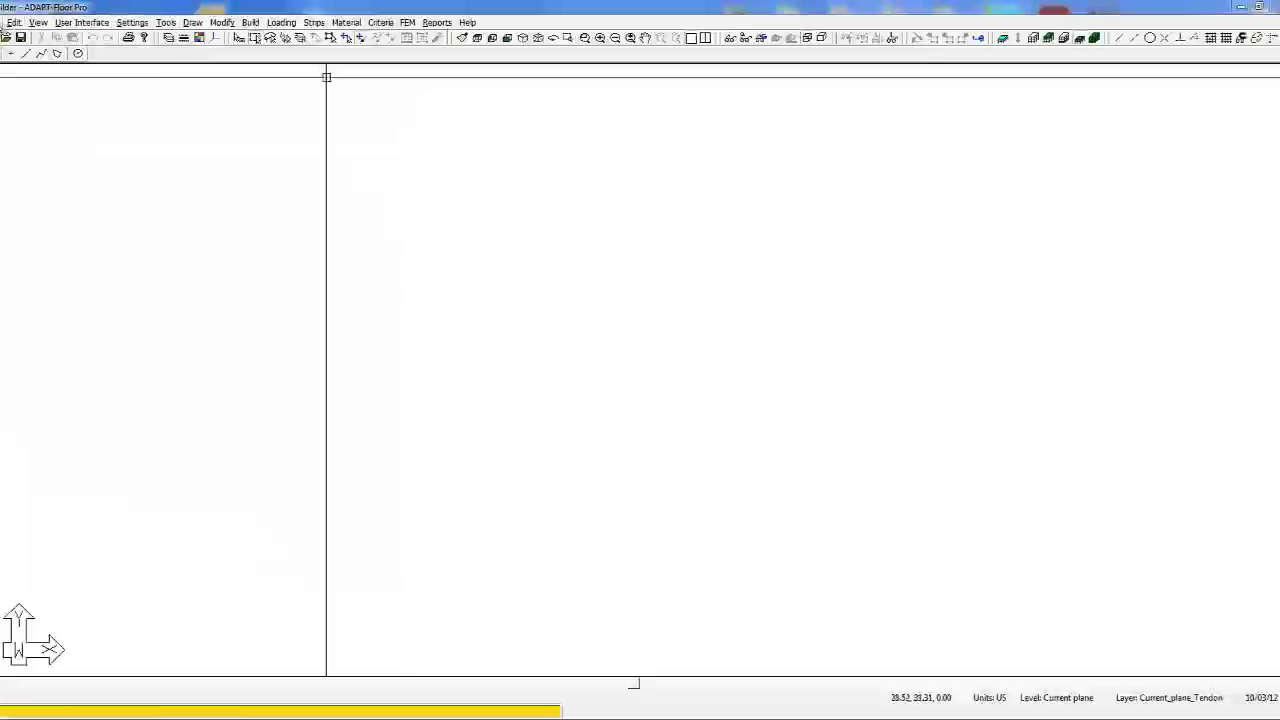
{"action": "left_click", "coordinate": [3, 22]}
Step: Open the meshed five-level model, turn off Point Load Display, and show it in isometric 3-D
{"action": "left_click", "coordinate": [63, 263]}
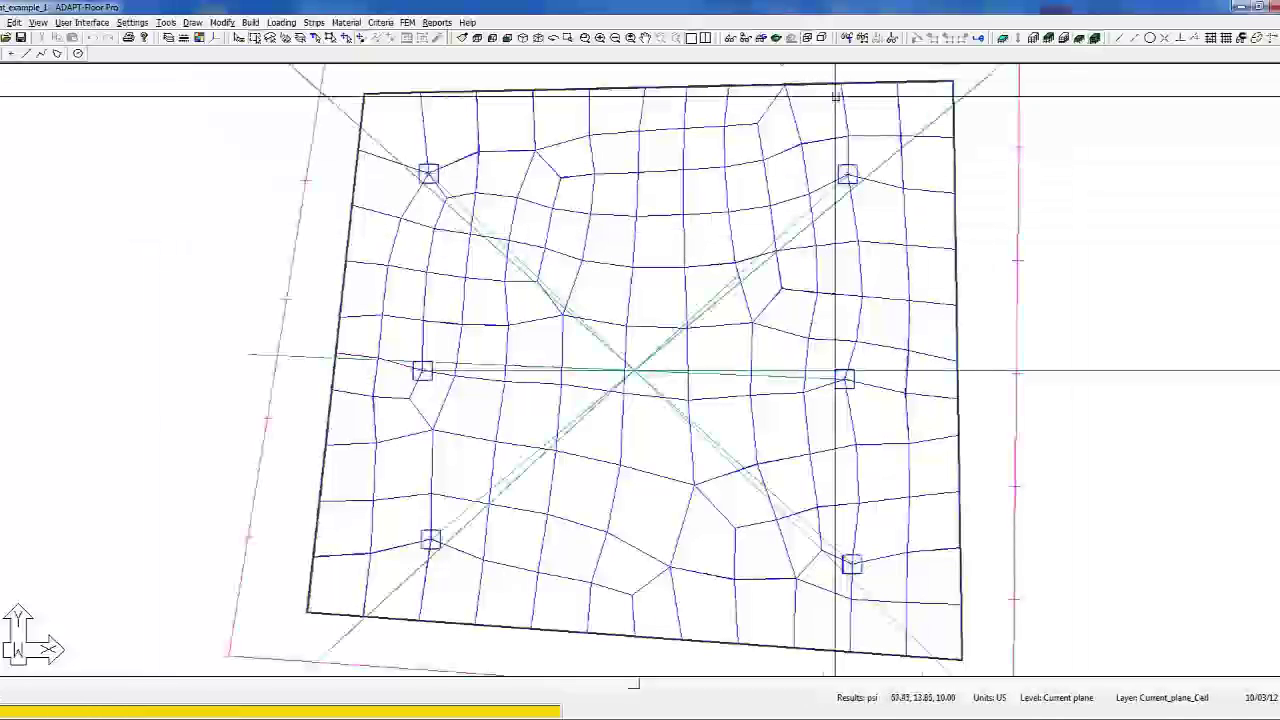
{"action": "left_click", "coordinate": [705, 38]}
{"action": "left_click", "coordinate": [884, 205]}
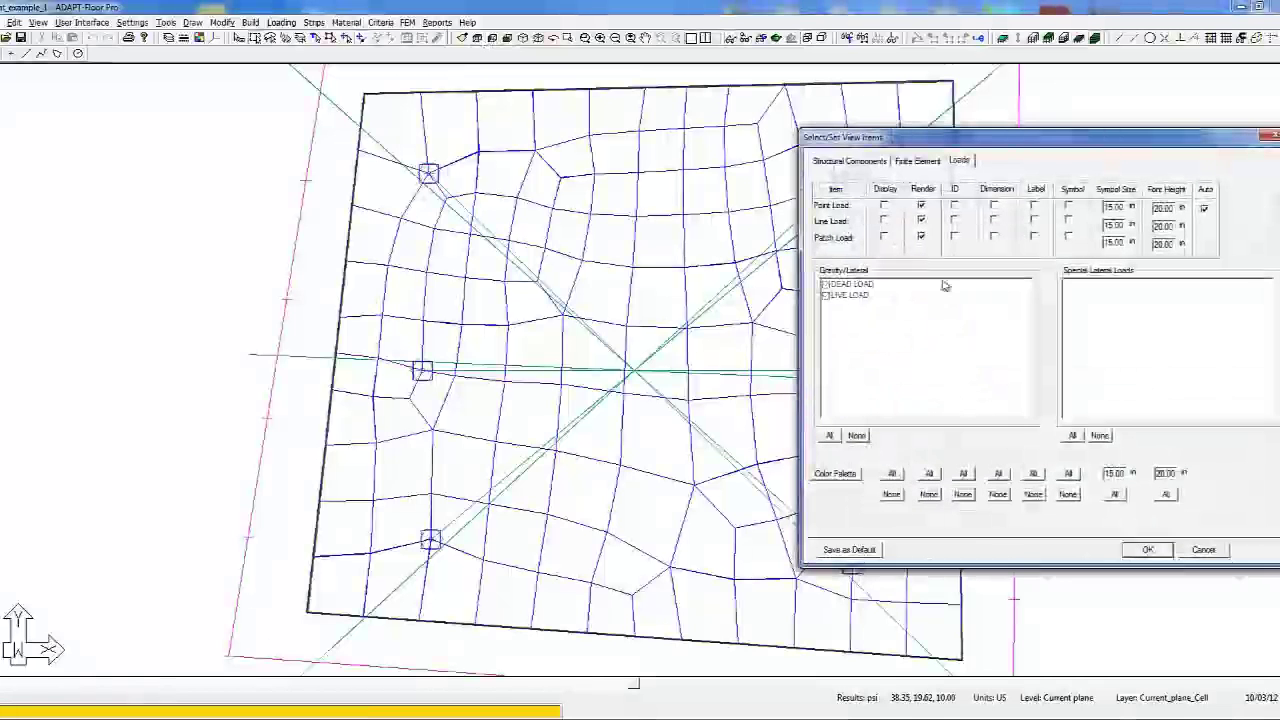
{"action": "left_click", "coordinate": [1148, 549]}
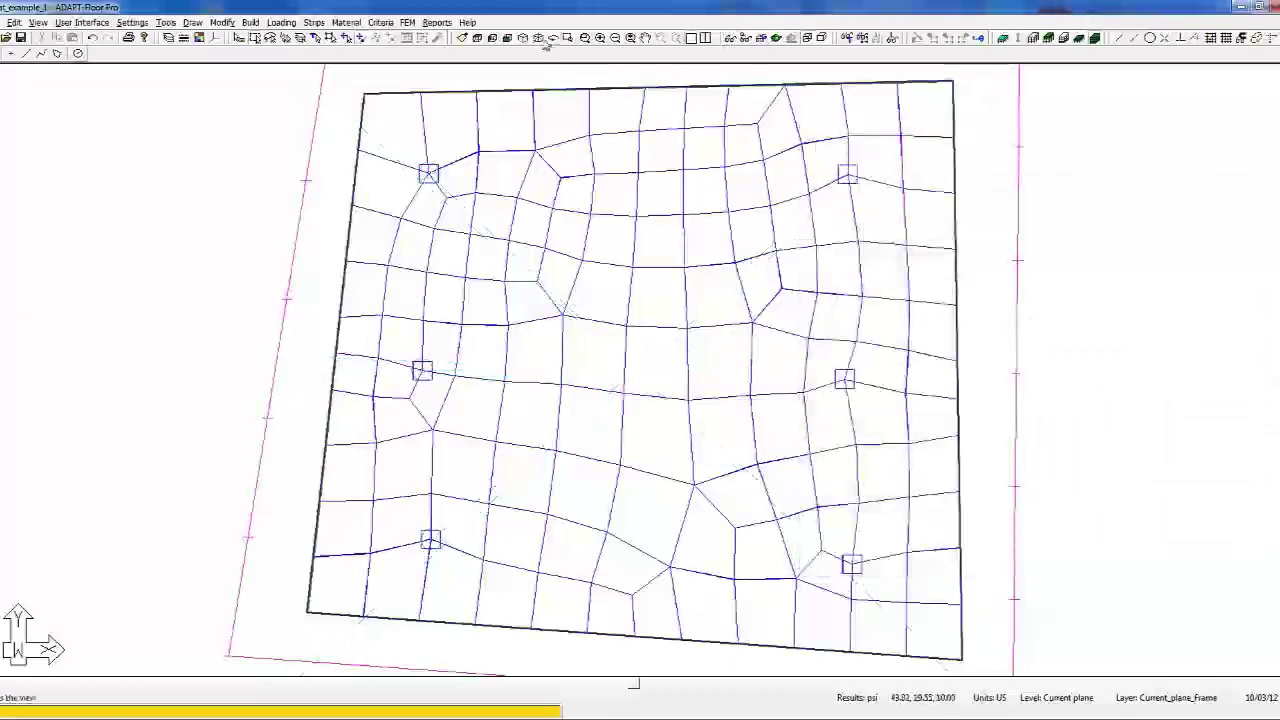
{"action": "left_click", "coordinate": [522, 38]}
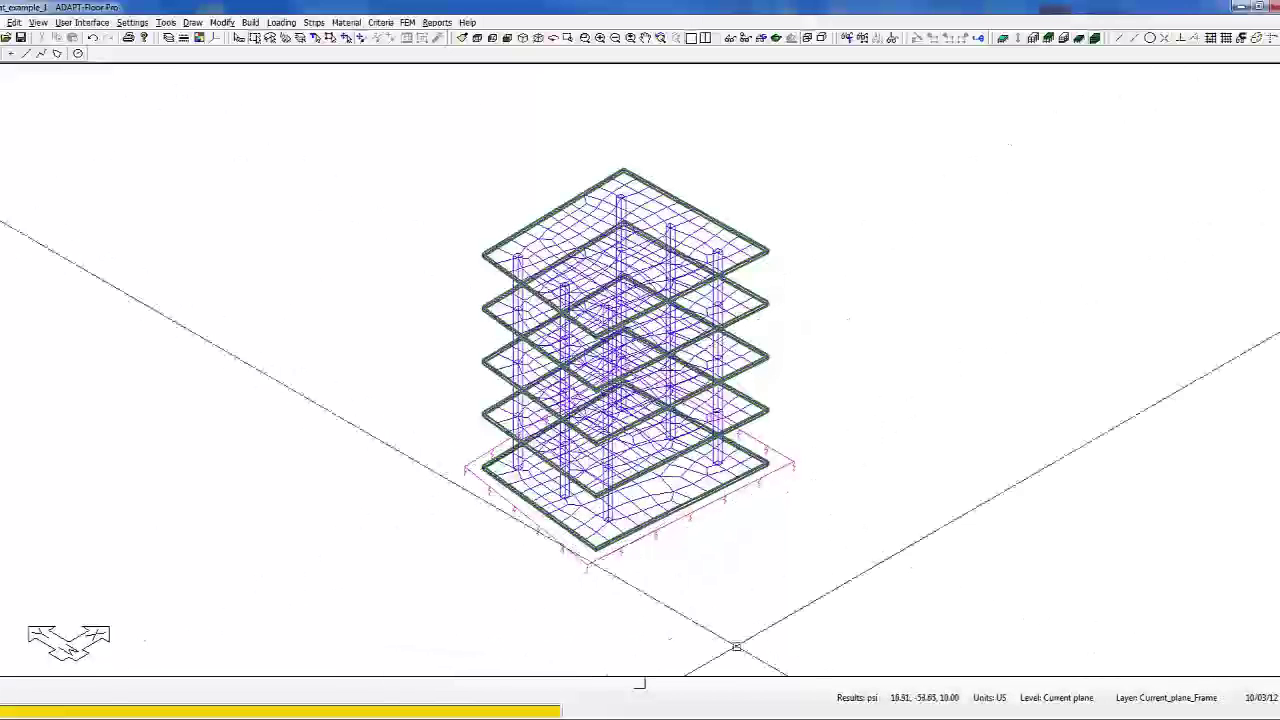
{"action": "left_click", "coordinate": [407, 22]}
Step: Run Analyze Structure with compression springs and save the resulting solution
{"action": "left_click", "coordinate": [436, 142]}
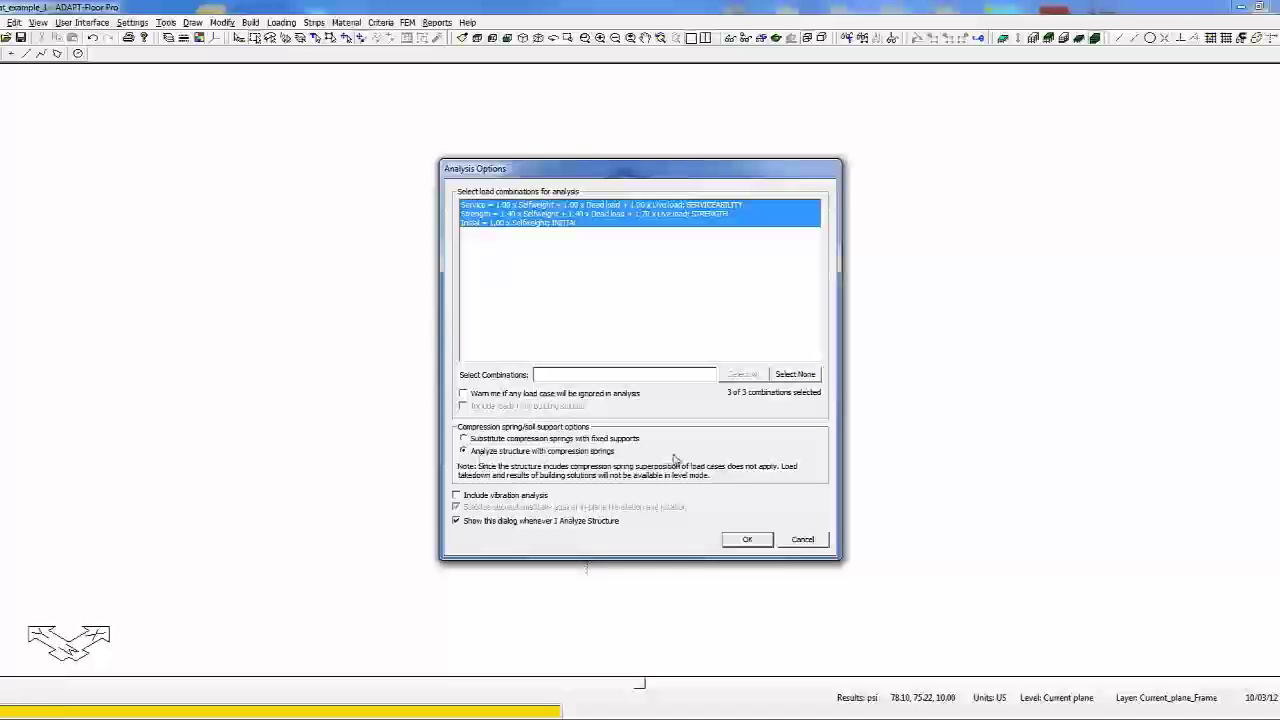
{"action": "left_click", "coordinate": [745, 540]}
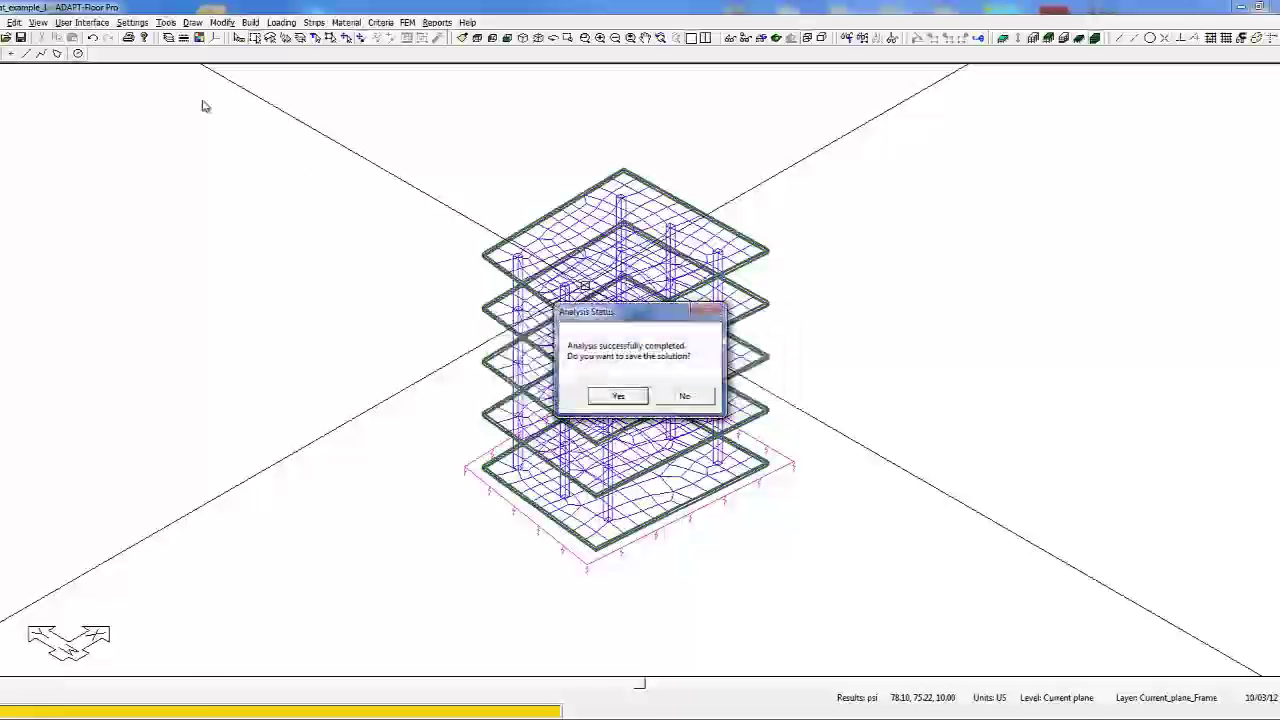
{"action": "left_click", "coordinate": [614, 396]}
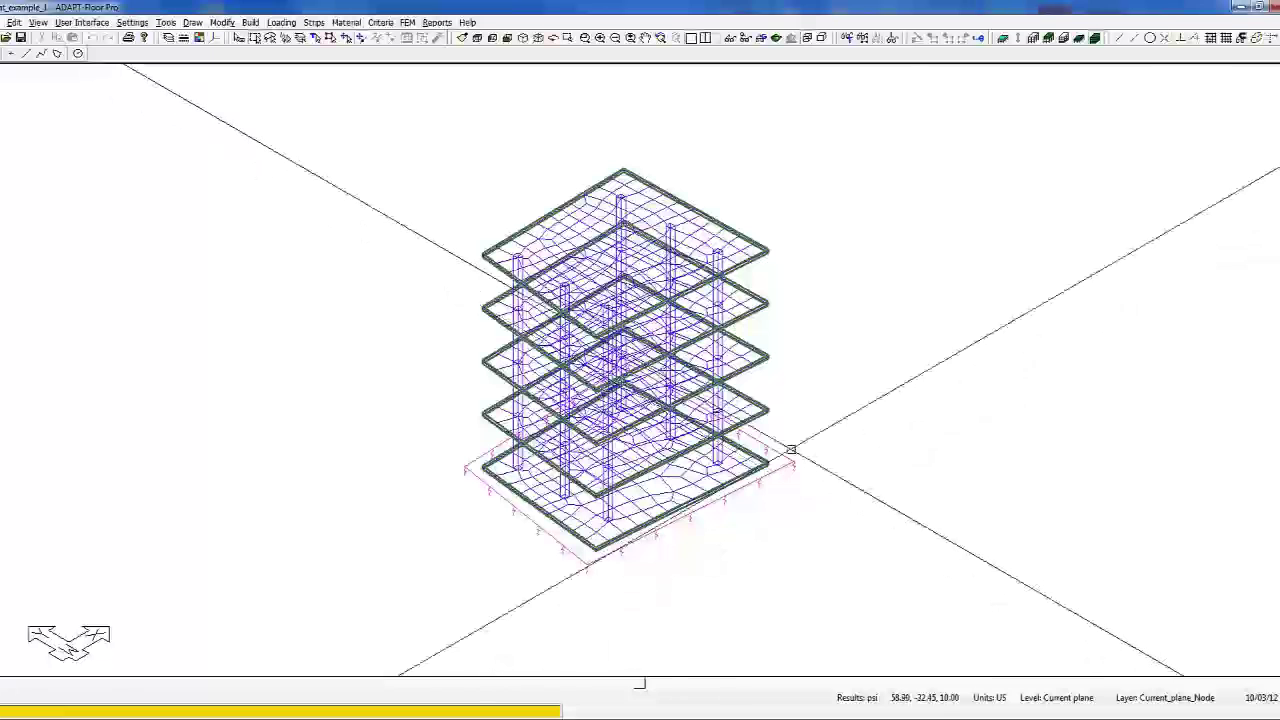
{"action": "left_click", "coordinate": [407, 22]}
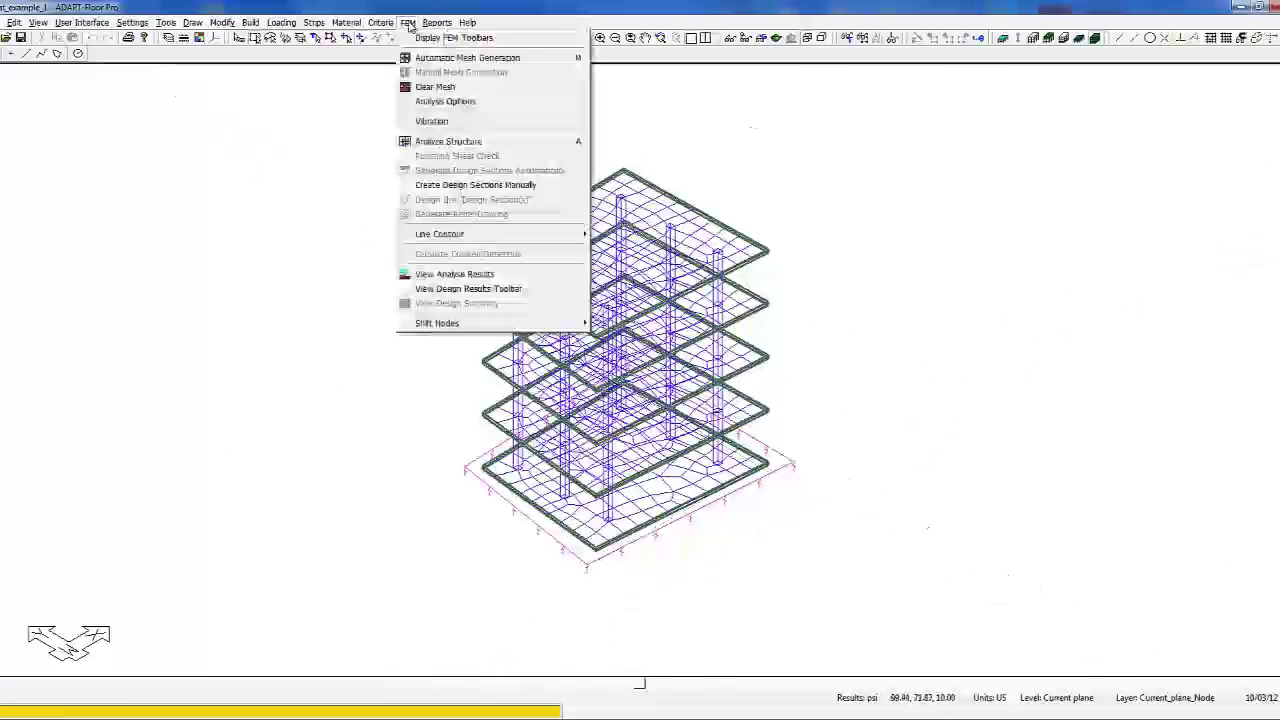
Step: Load the compression-spring analysis results into ADViewer via View Analysis Results
{"action": "left_click", "coordinate": [455, 274]}
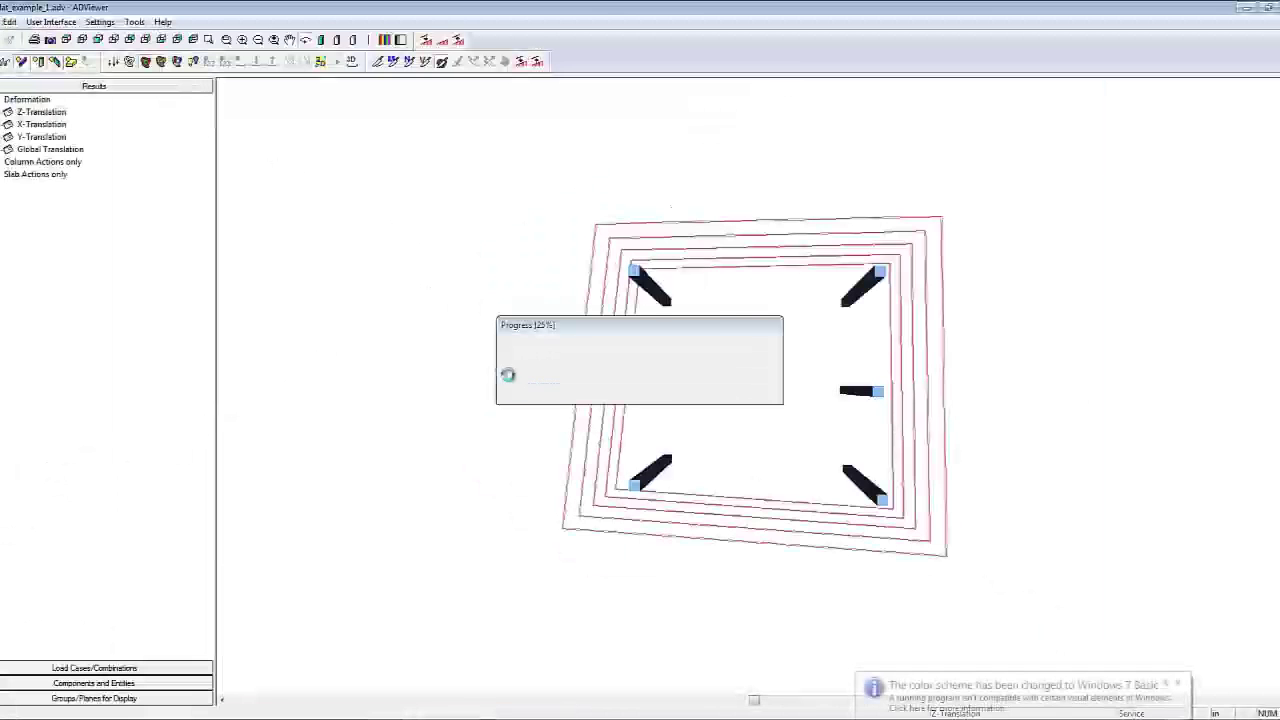